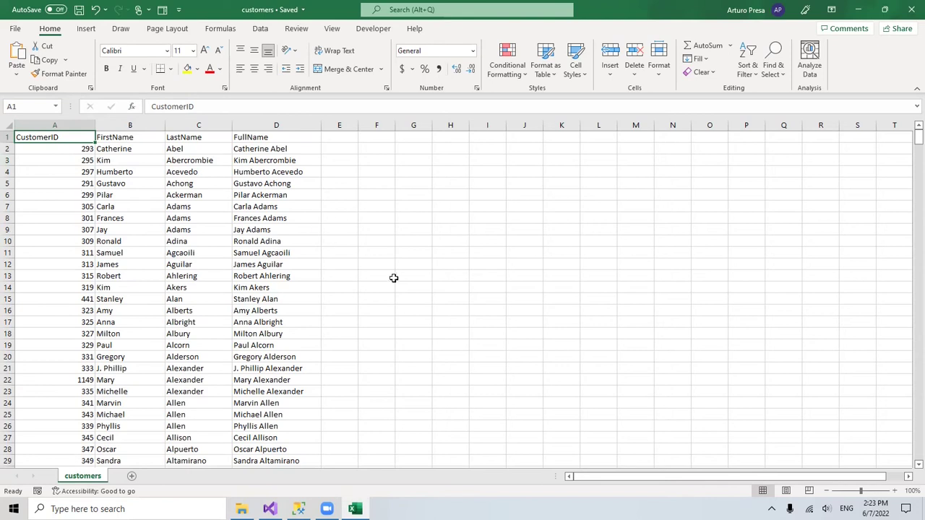
Switch to SQL Server Management Studio and create a new database named Company.
key("alt+Tab")
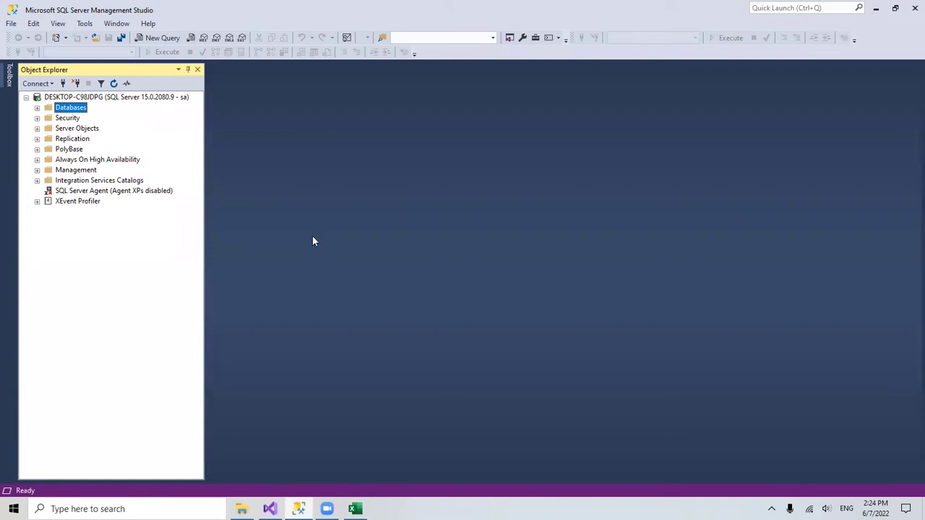
right_click(62, 111)
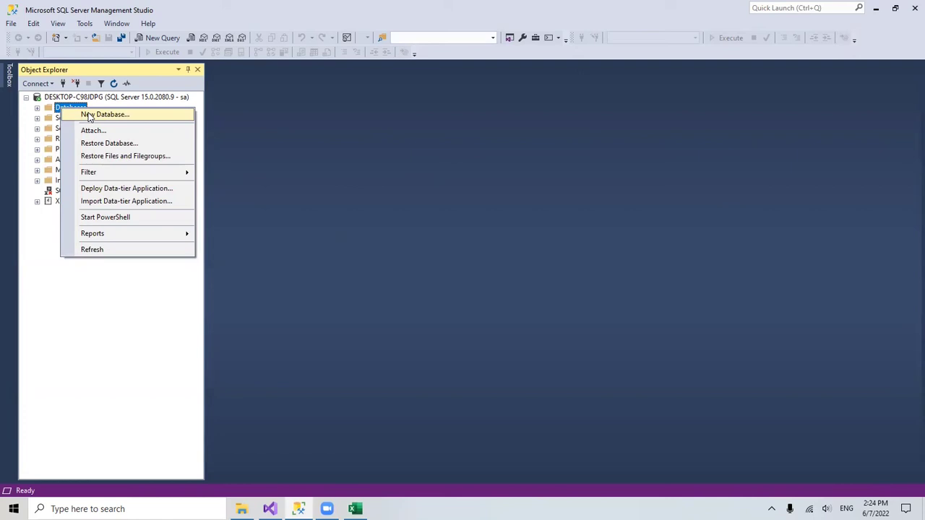
left_click(88, 115)
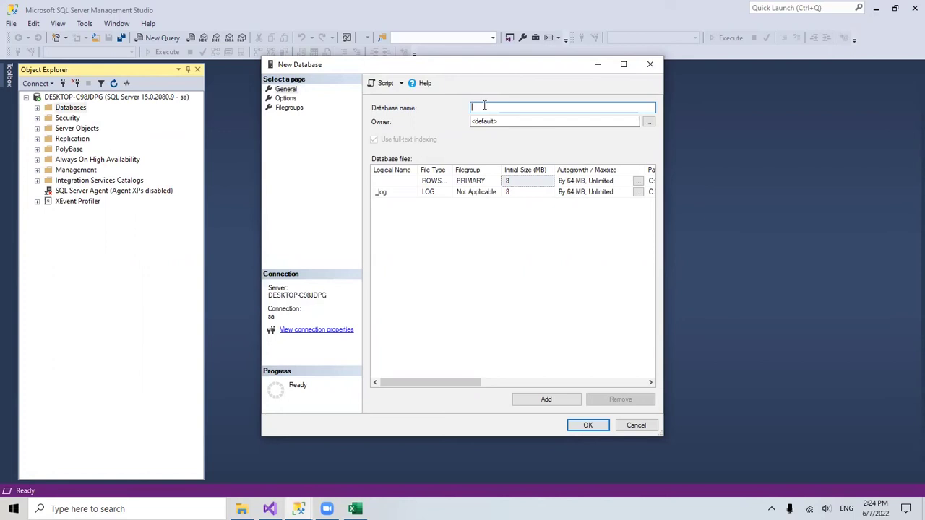
type("Company")
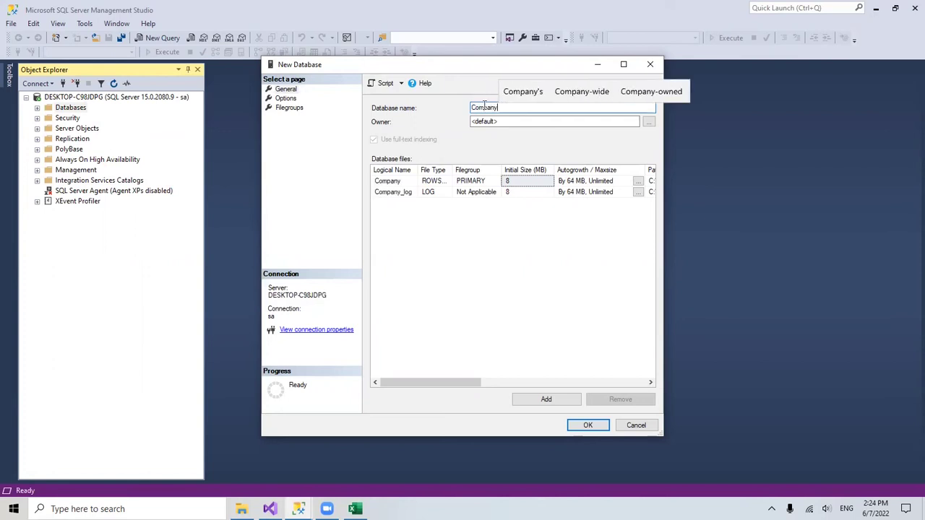
key("Return")
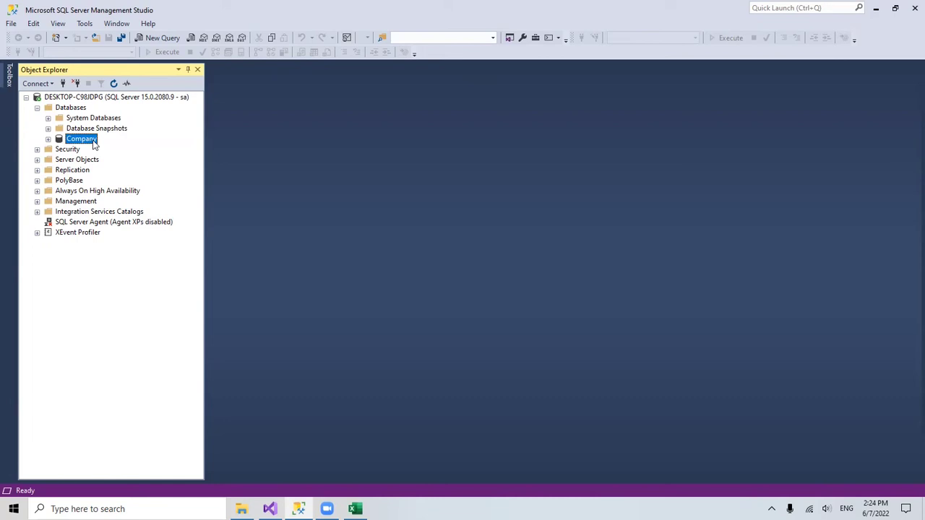
Open a new query on the Company database and write an empty CREATE TABLE Customer ( ); statement.
left_click(160, 38)
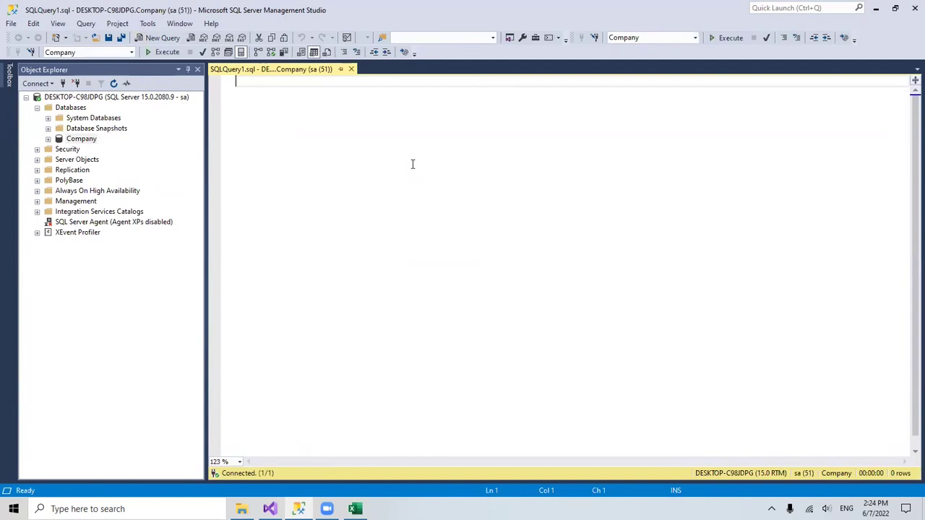
type("CREATE")
type(" TABLE Cus")
type("tomer (")
type(")")
type(";")
left_click(353, 81)
key("Return")
key("Return")
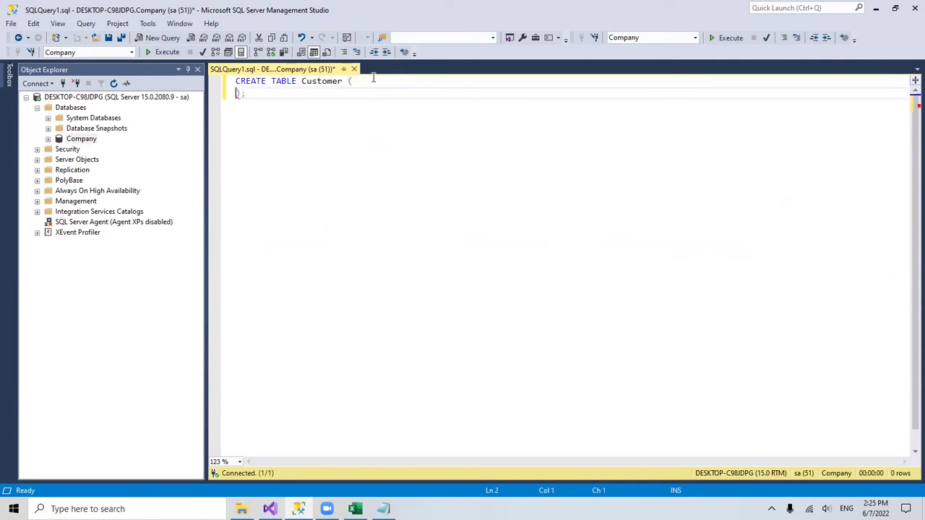
Define the columns CustomerID int not null and FirstName nvarchar(50) not null in the Customer table statement.
left_click(366, 94)
key("Tab")
type("CustomerID")
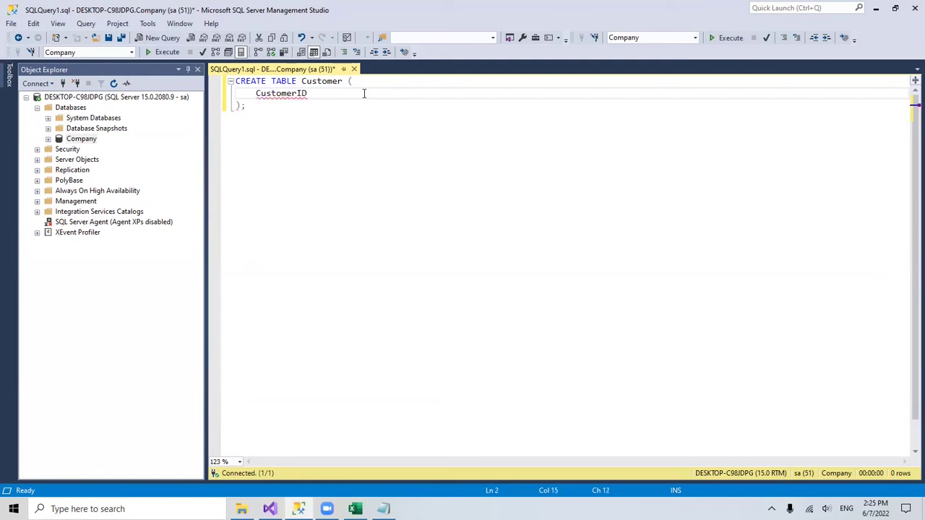
type(" int not null,")
key("Return")
type("FirstName")
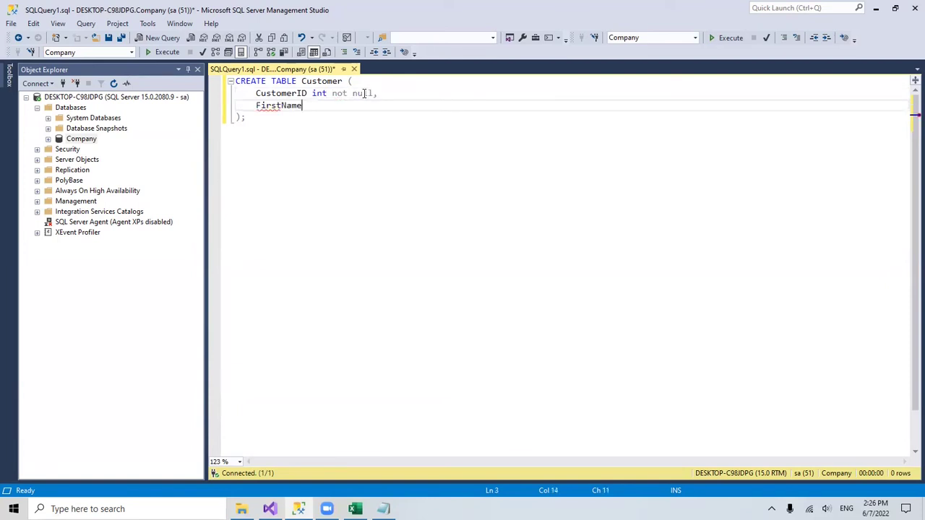
type(" nvarchar(50)")
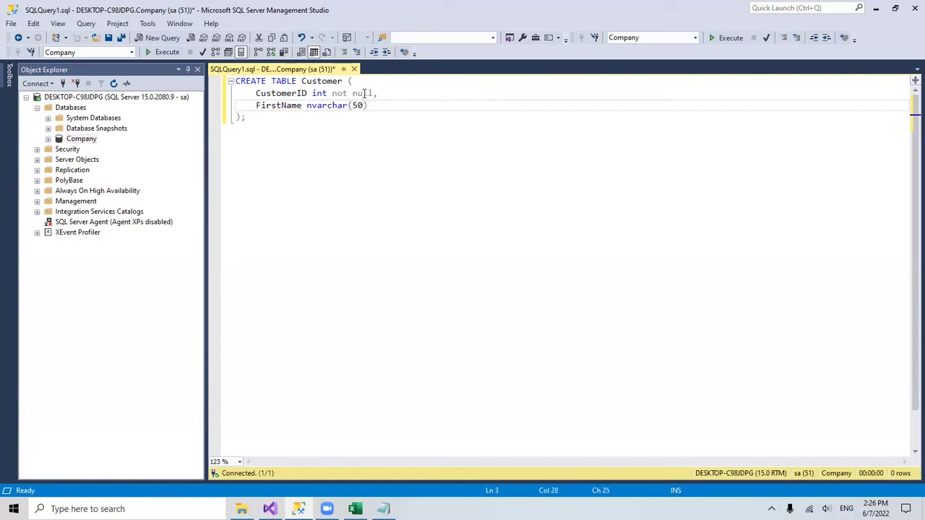
type(" not null,")
key("Return")
Define the columns LastName nvarchar(50) not null and FullName nvarchar(100) not null below FirstName.
type("Last")
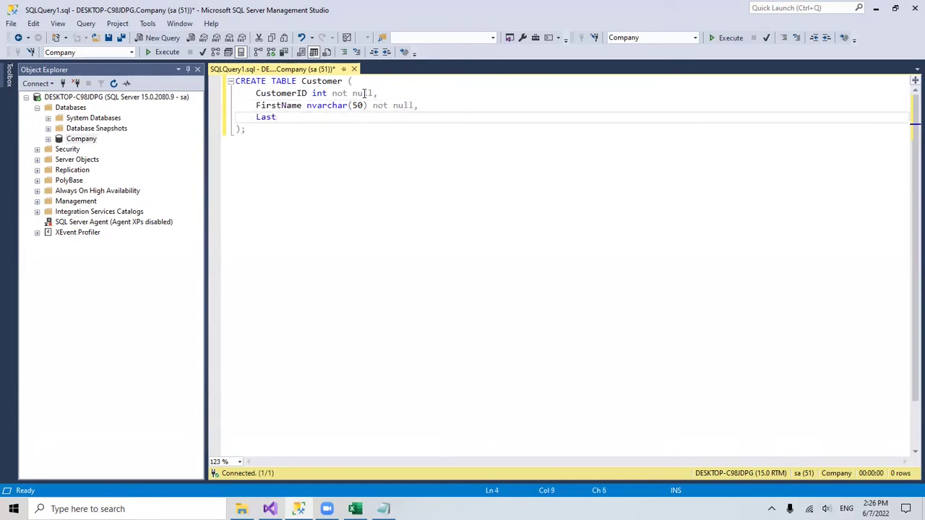
type("Name nvarchar(50) not nu")
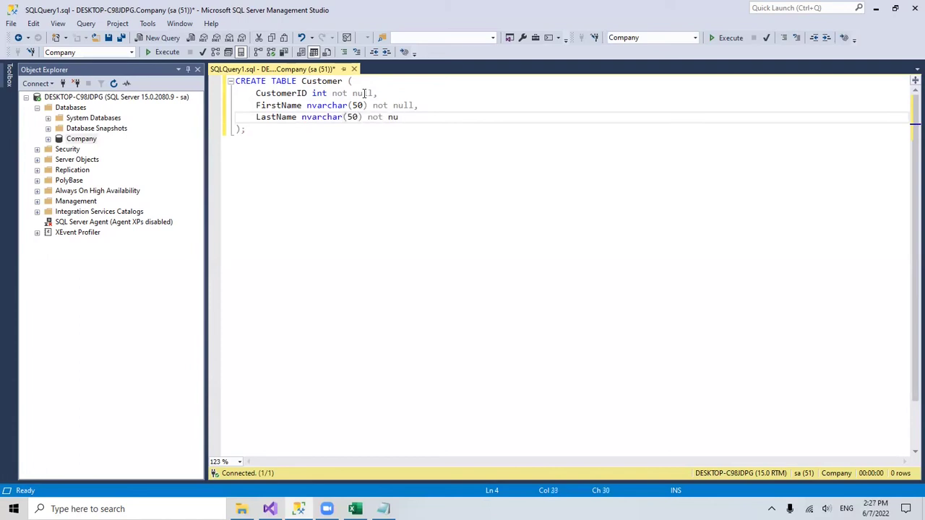
type("ll,")
key("Return")
type("FullName nvarchar(10")
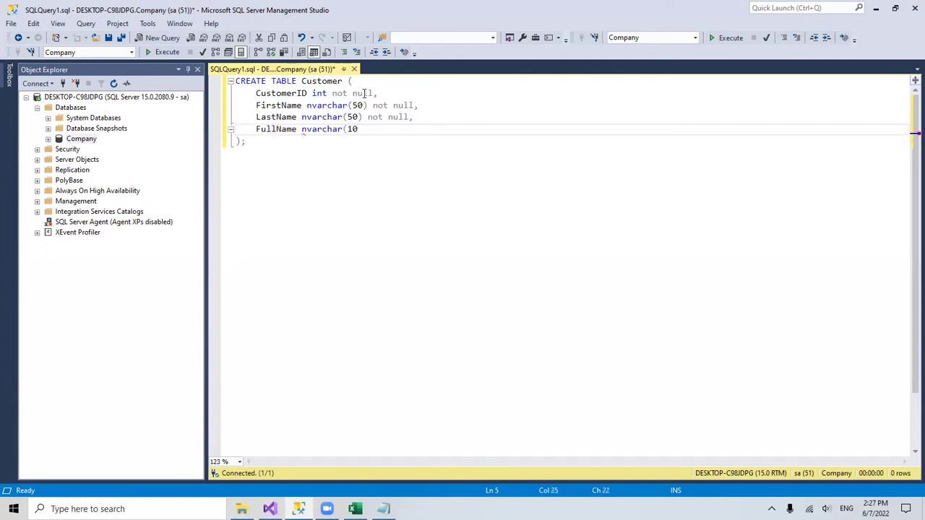
type("0) not null")
Insert "Use Company;" above the CREATE TABLE statement and execute the script.
key("ctrl+Home")
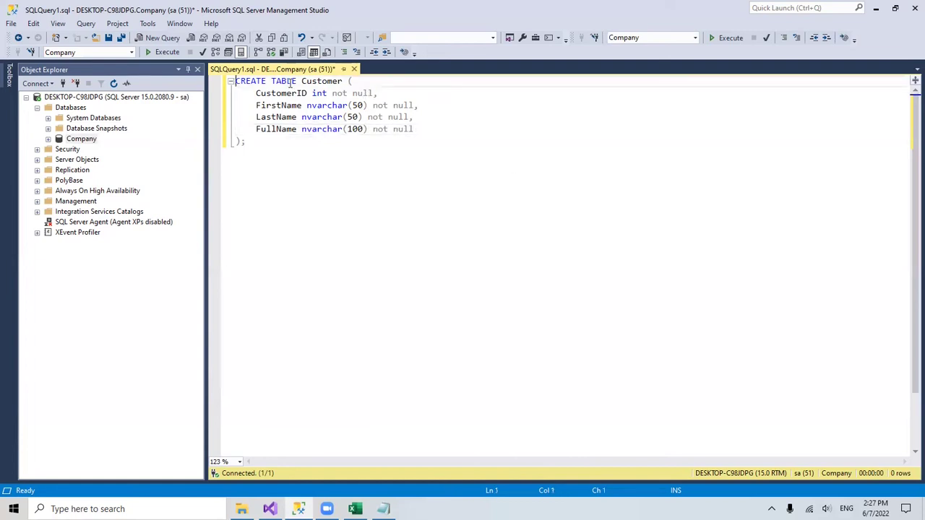
key("Return")
key("Return")
key("Return")
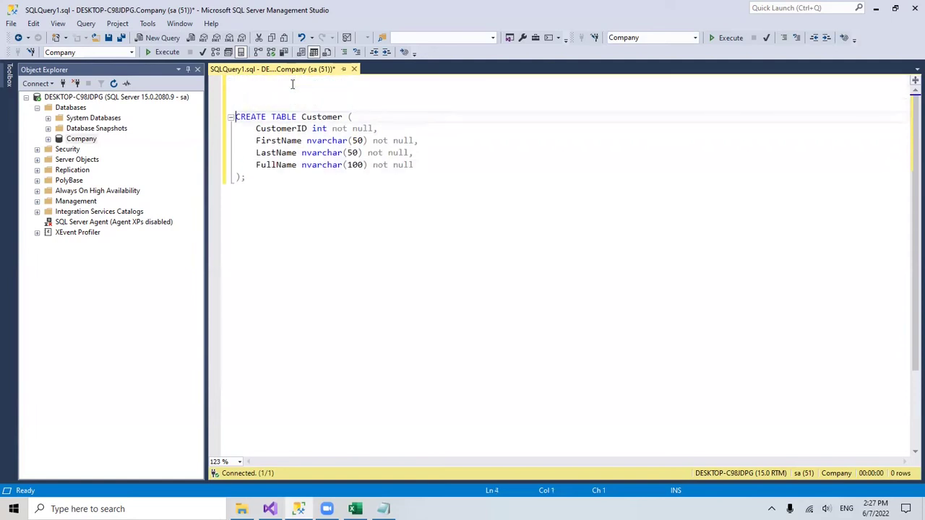
key("Up")
key("Up")
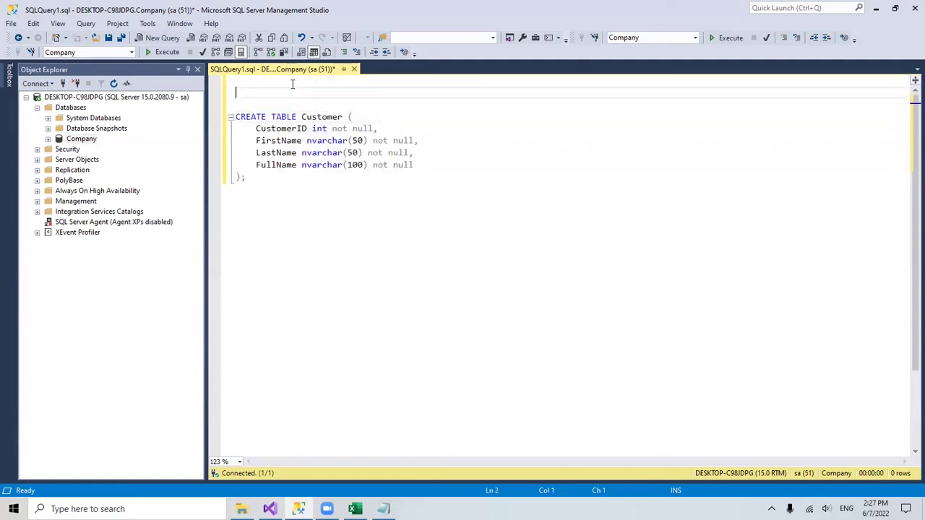
type("Use Company;")
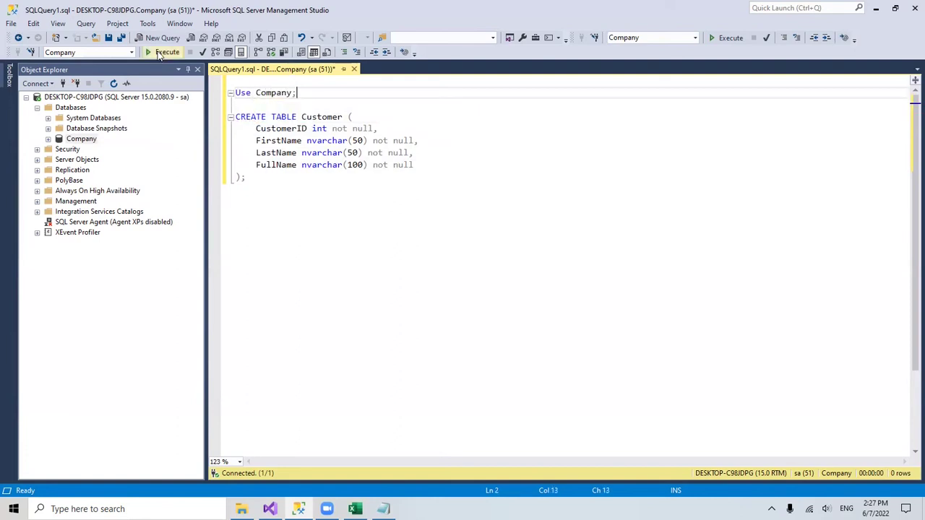
left_click(161, 52)
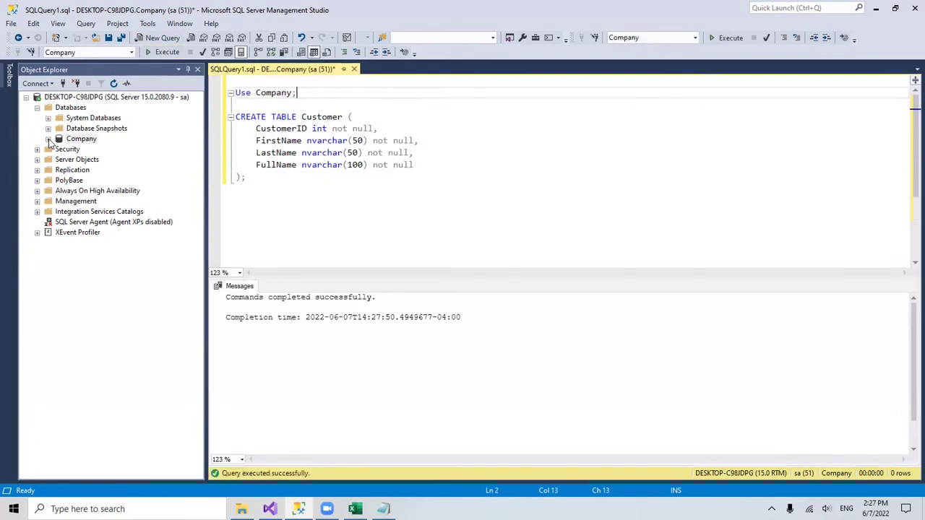
Expand the Company database's tables and query the top 1000 rows of dbo.Customer.
left_click(48, 140)
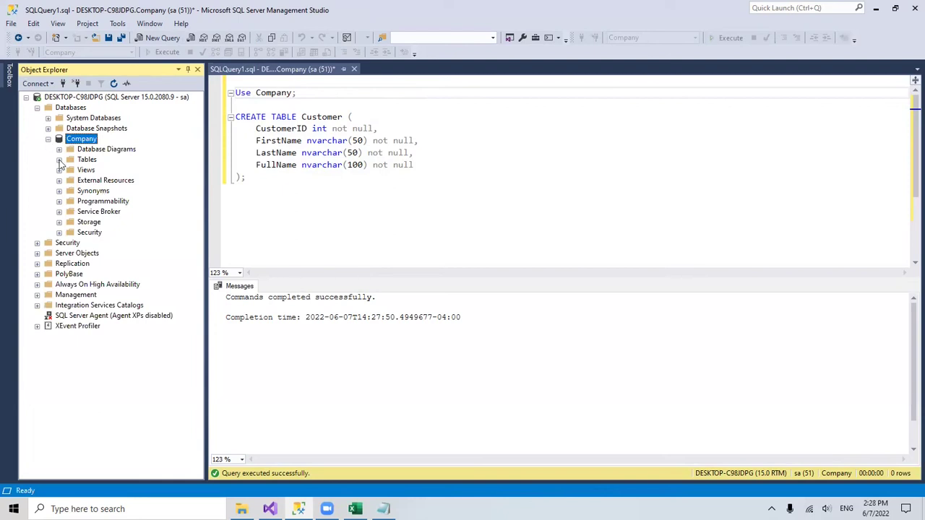
left_click(59, 160)
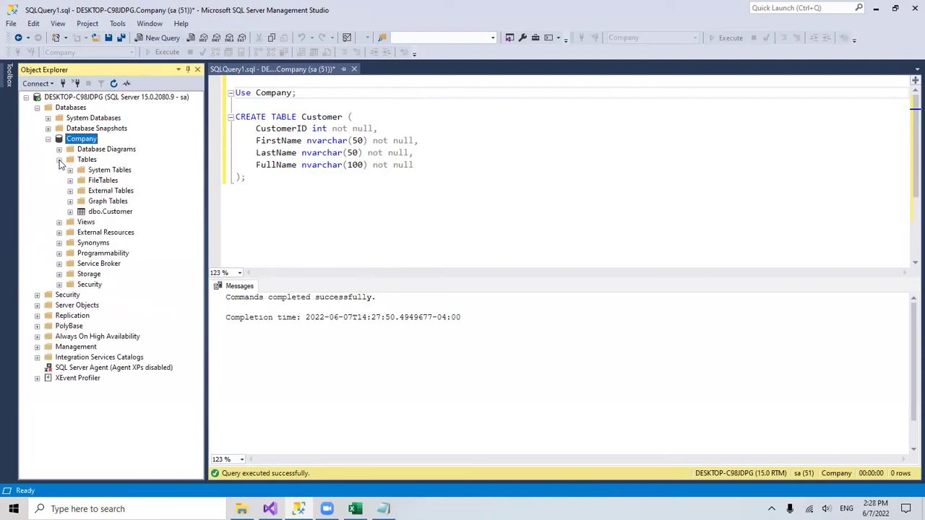
right_click(127, 212)
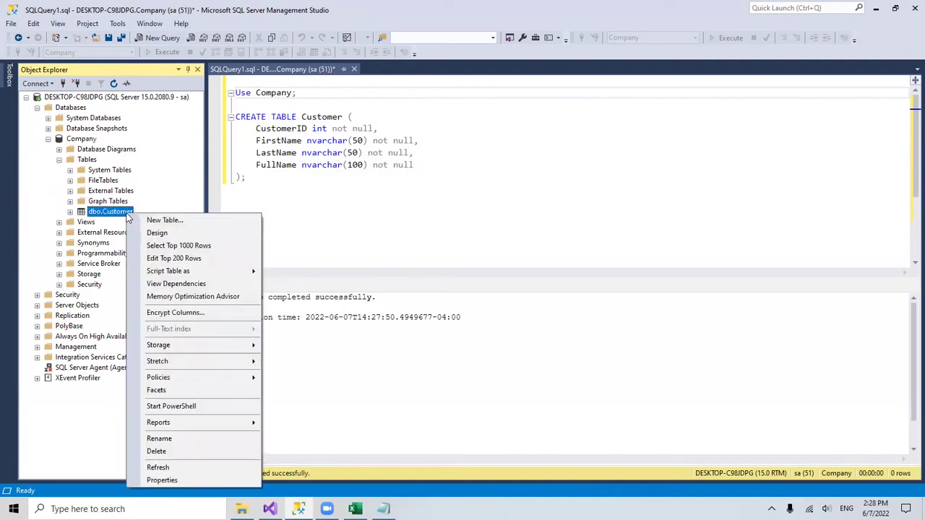
left_click(190, 248)
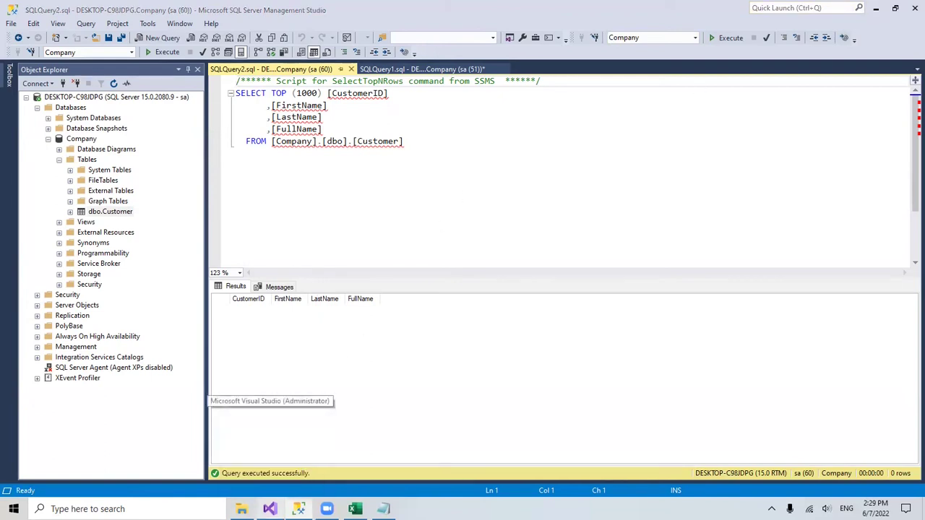
Switch to Visual Studio 2019 and create an Integration Services Project named CustomerExtoSQL.
left_click(270, 454)
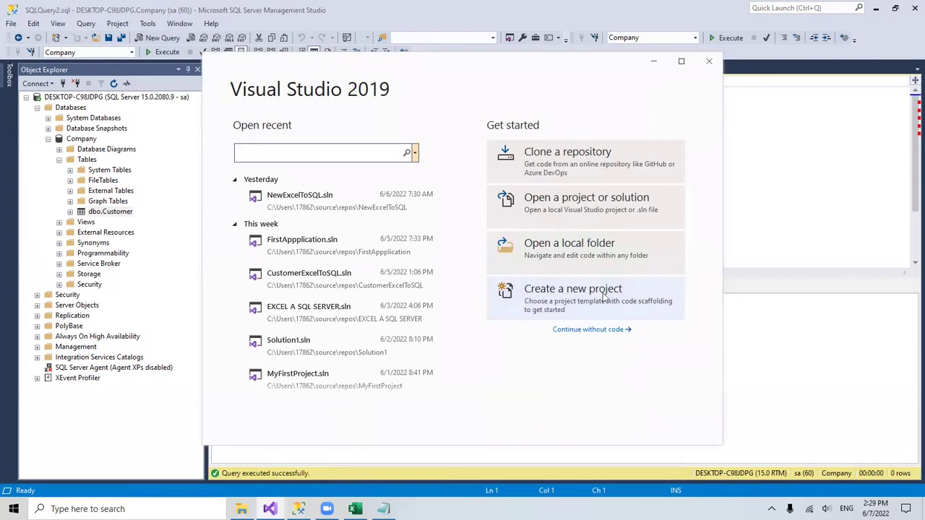
left_click(572, 300)
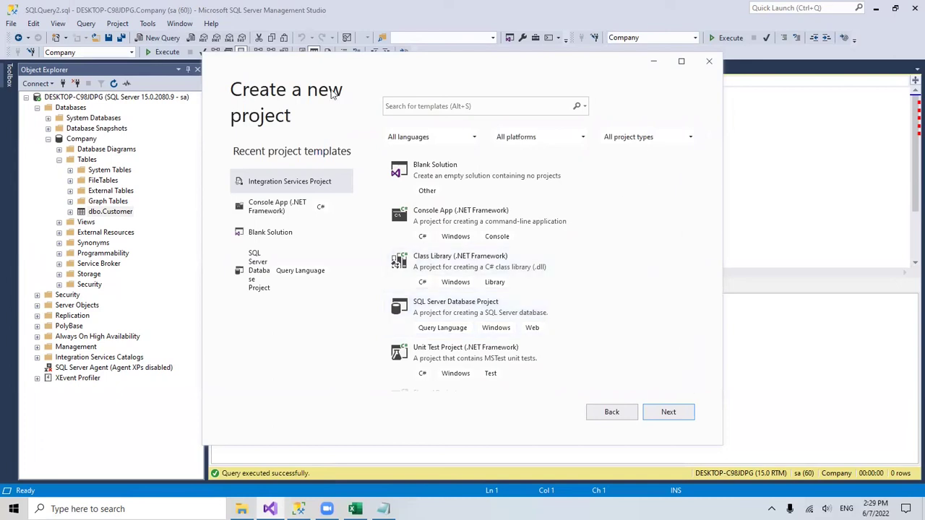
left_click(668, 412)
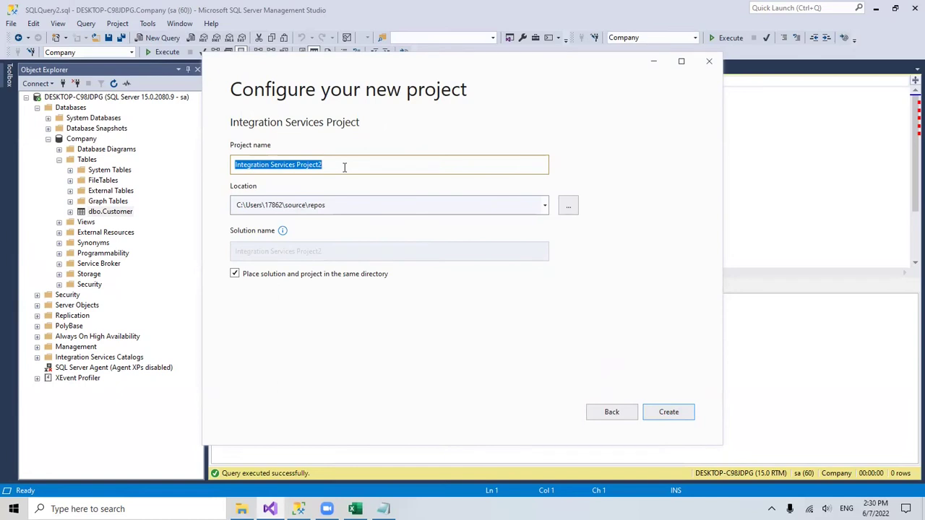
type("CustomerEX")
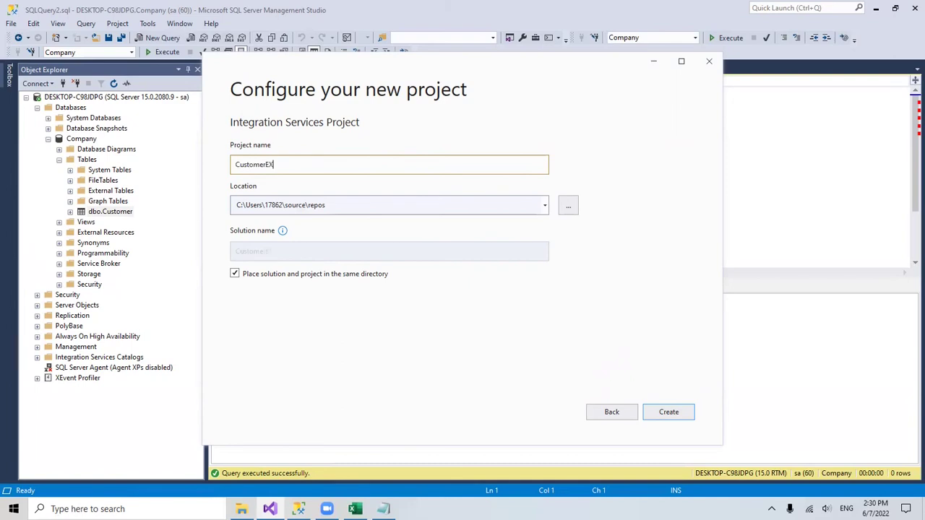
type("toSQL")
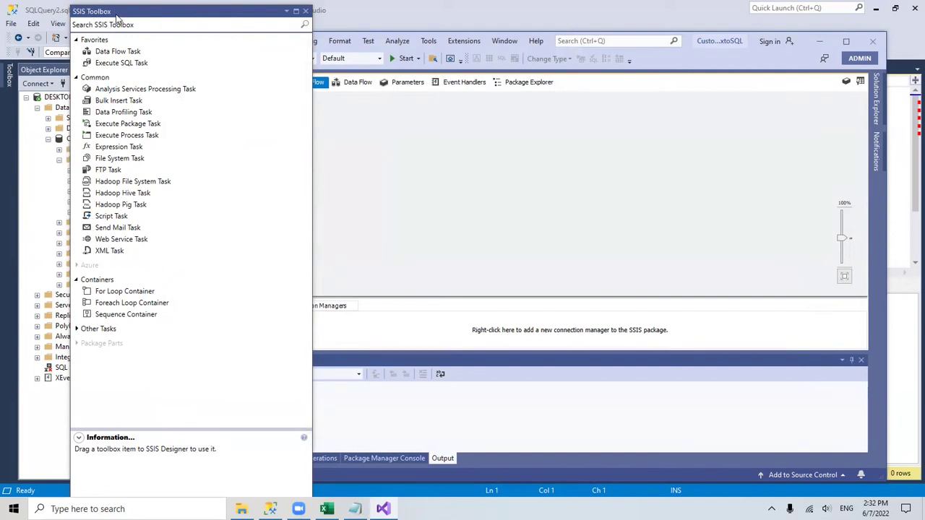
Add a Data Flow Task to the control flow and name it CustomerExcel.
left_click(109, 52)
left_click_drag(110, 54, 380, 163)
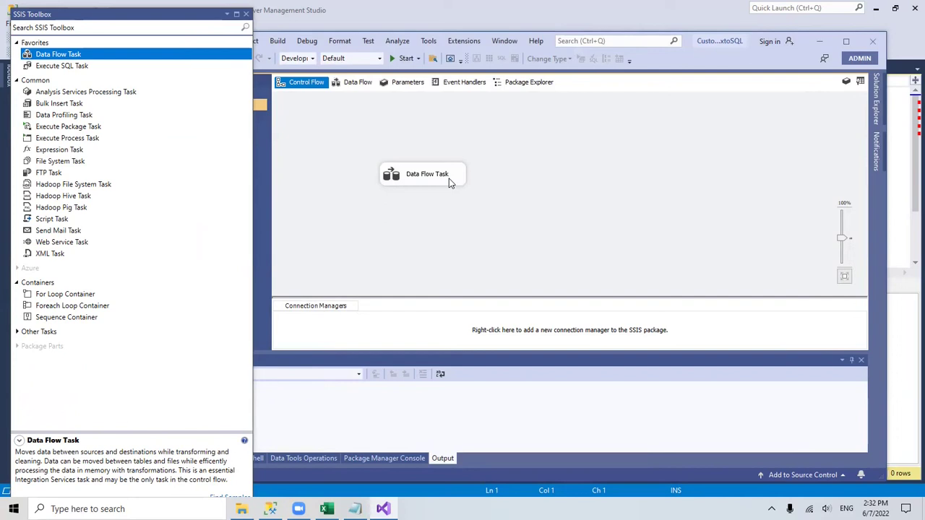
left_click(449, 179)
type("Customer")
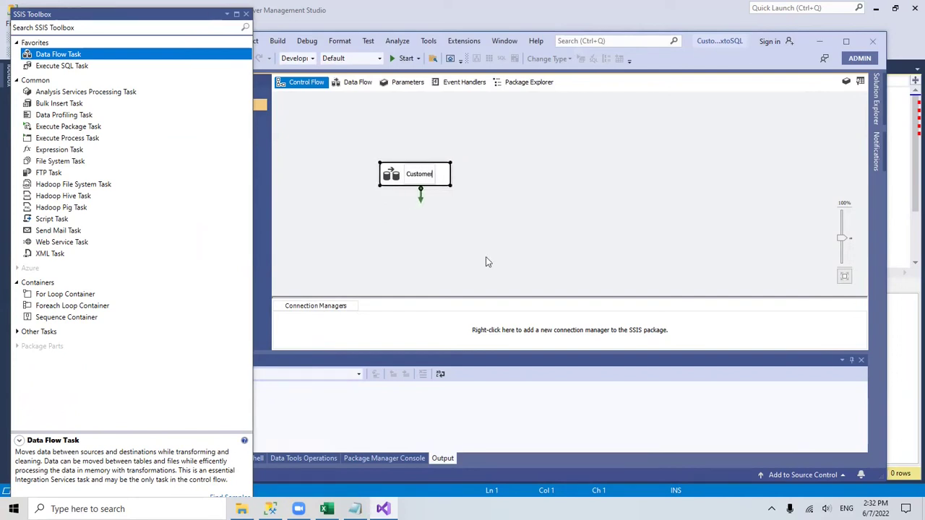
type("Ex")
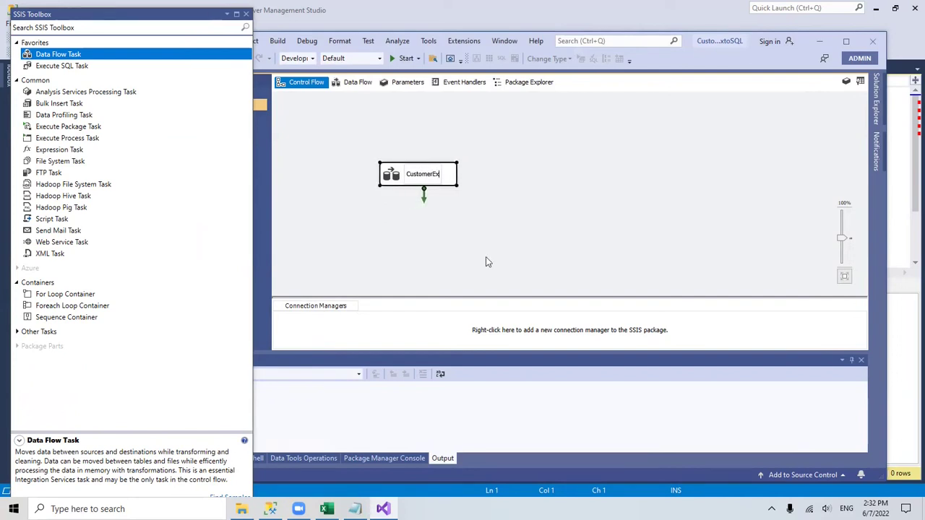
type("cel")
key("Return")
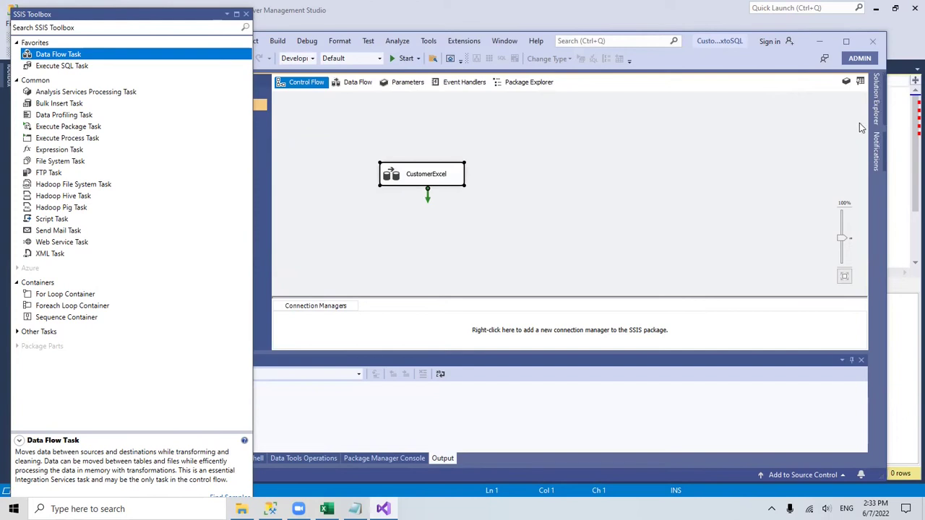
Add a project-level connection manager of type EXCEL that points to the customers workbook.
left_click(877, 101)
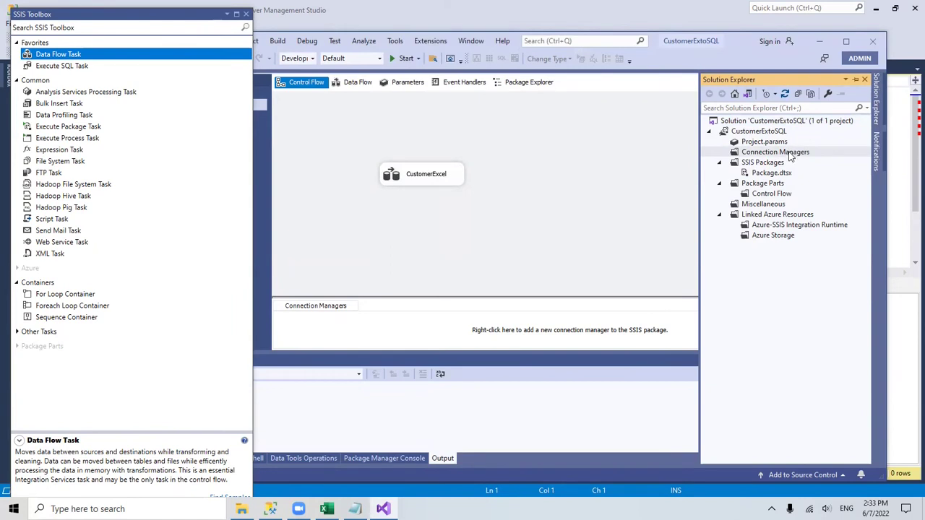
right_click(794, 152)
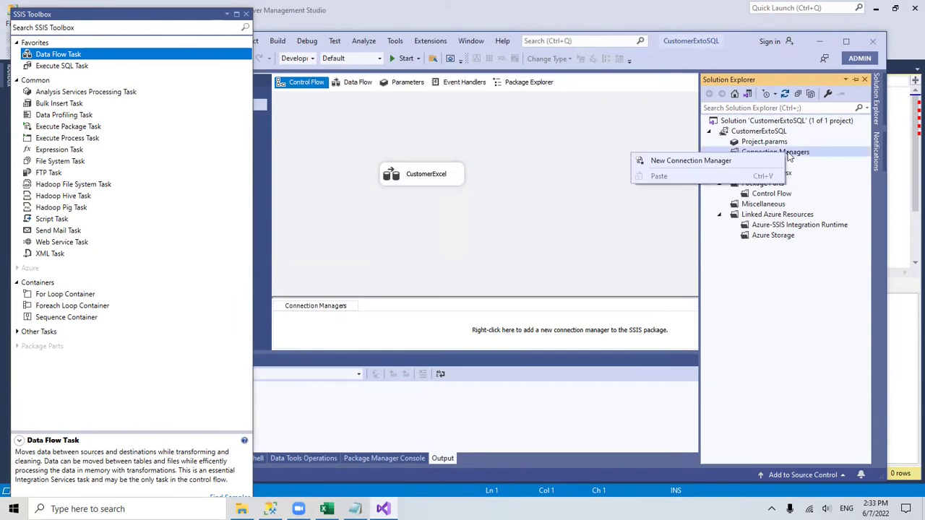
left_click(678, 160)
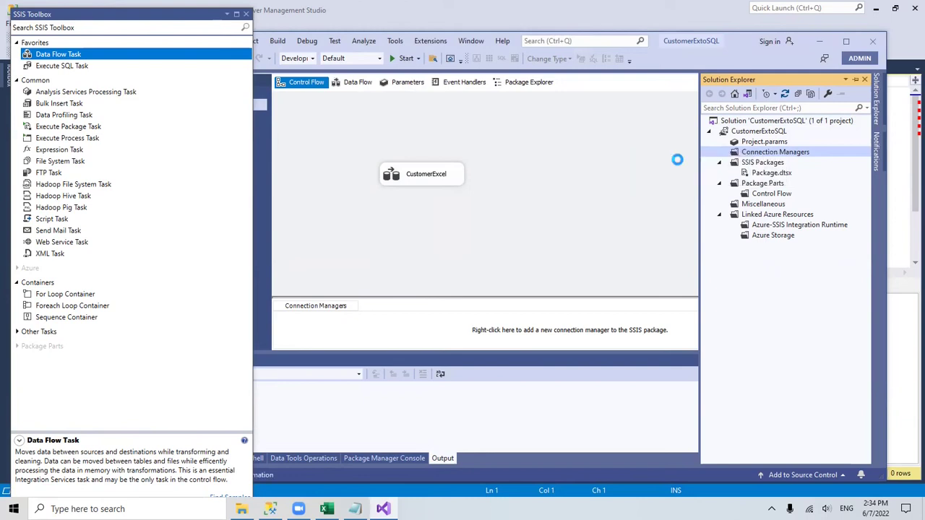
left_click(398, 258)
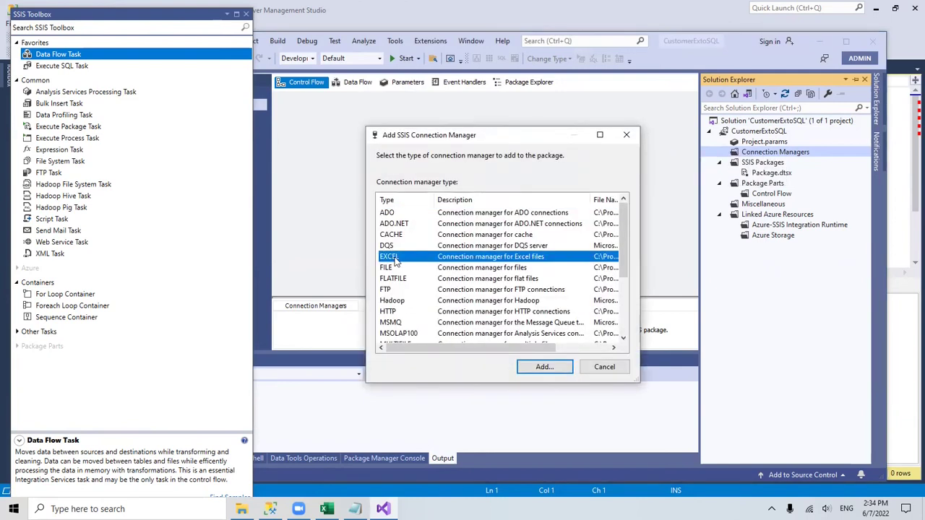
left_click(547, 368)
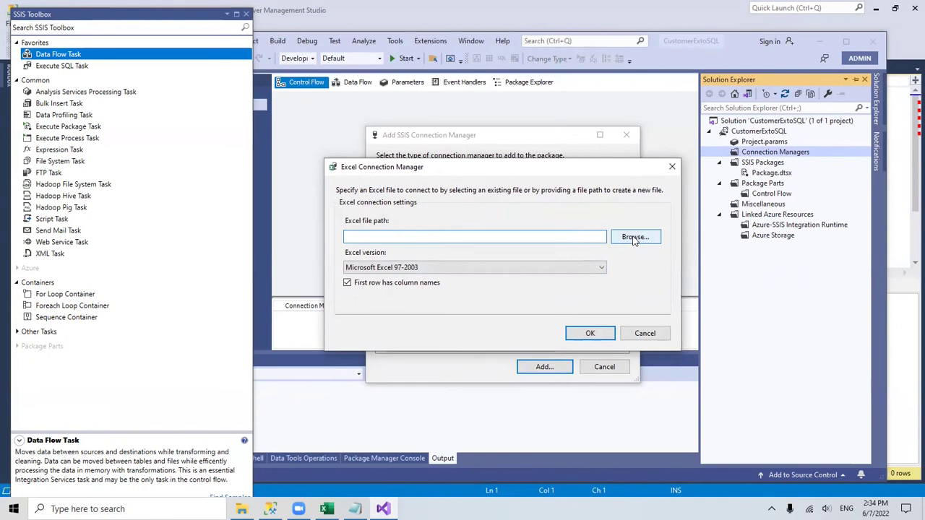
left_click(634, 239)
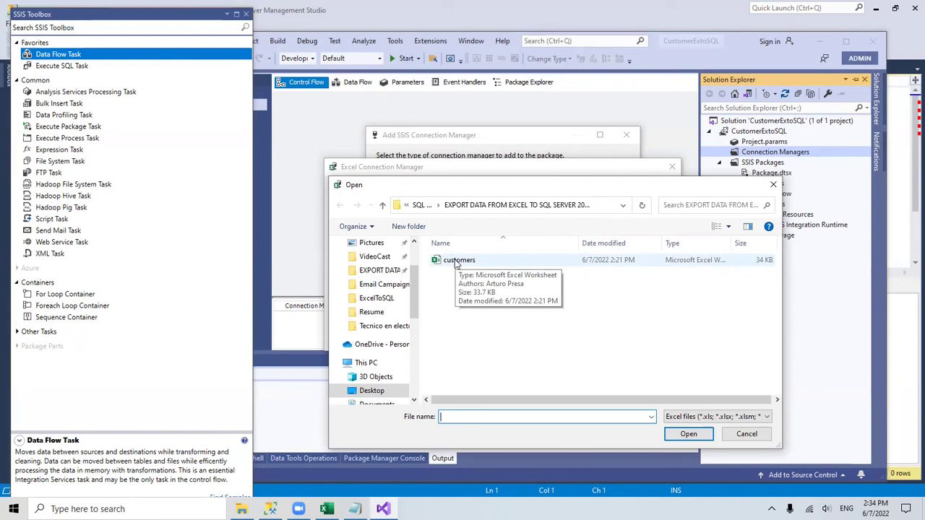
left_click(456, 261)
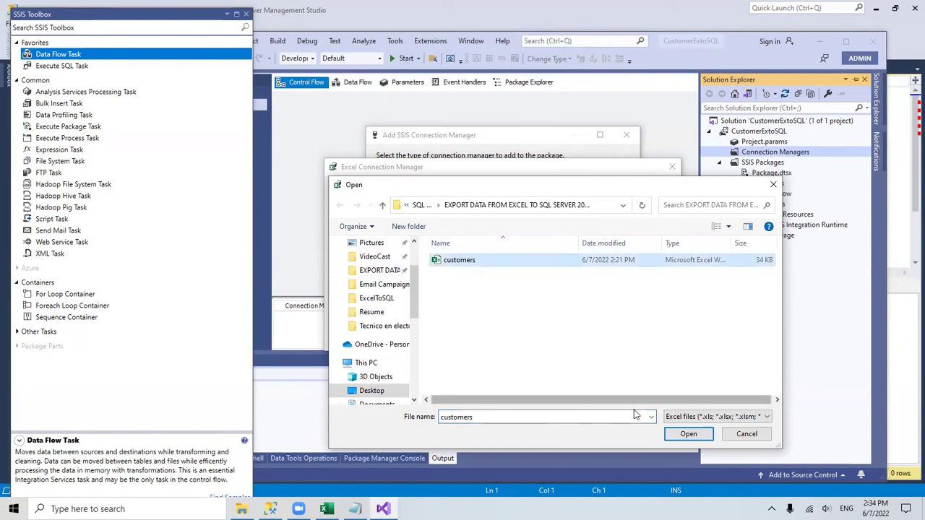
left_click(684, 437)
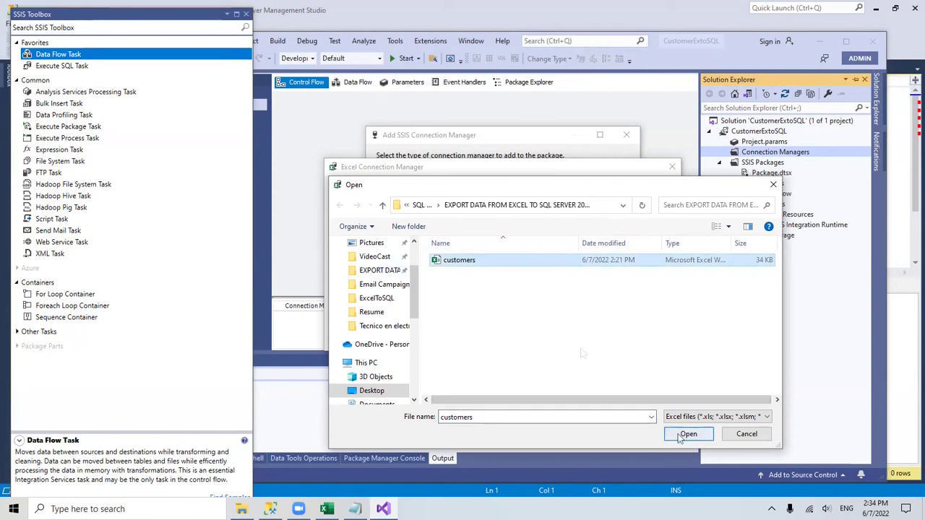
left_click(684, 434)
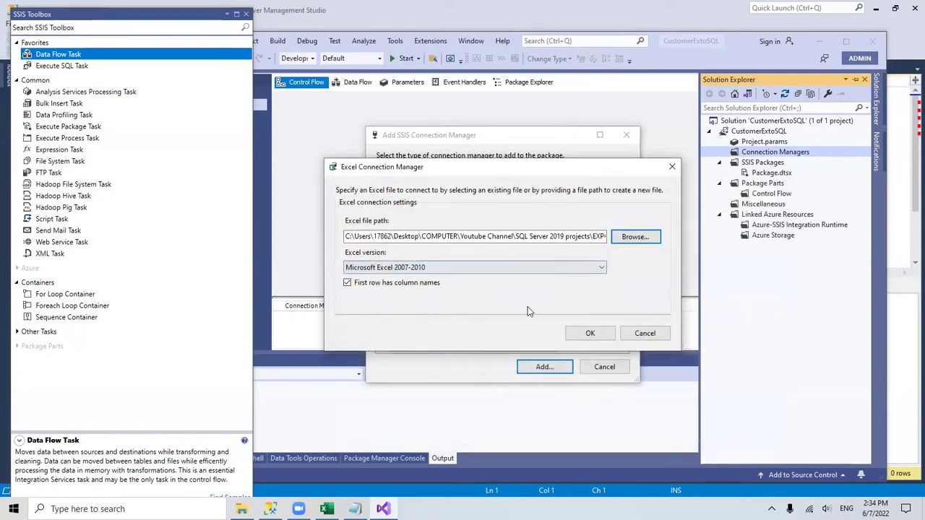
left_click(590, 334)
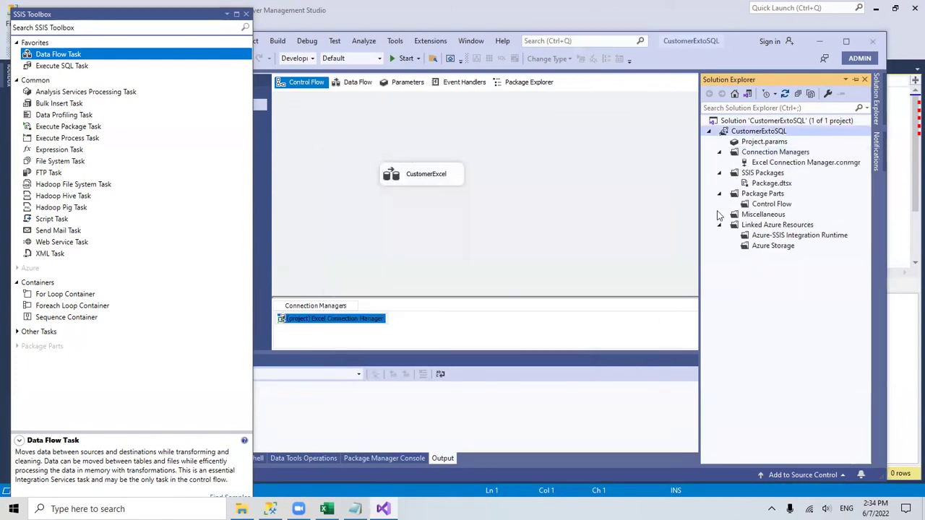
Start a new project-level ADO.NET connection manager and delete the previously saved data connection to the Company database.
right_click(765, 153)
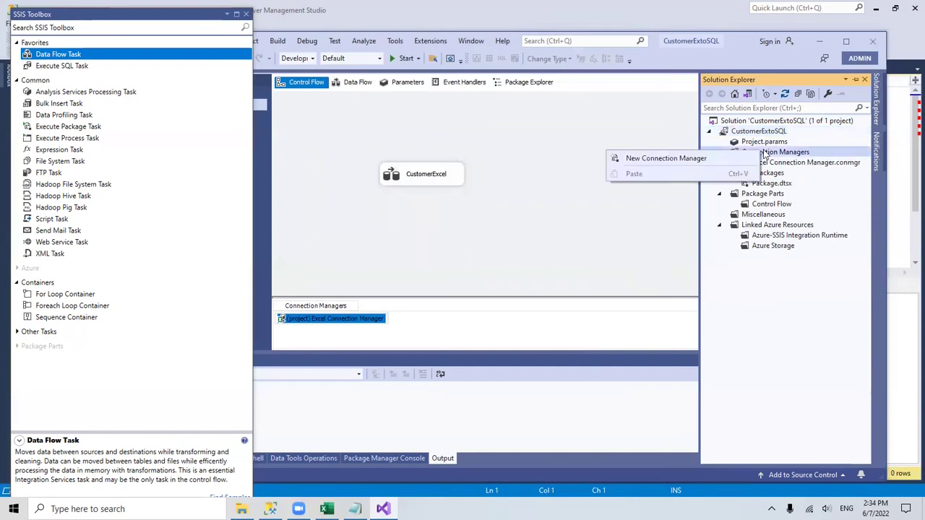
left_click(666, 158)
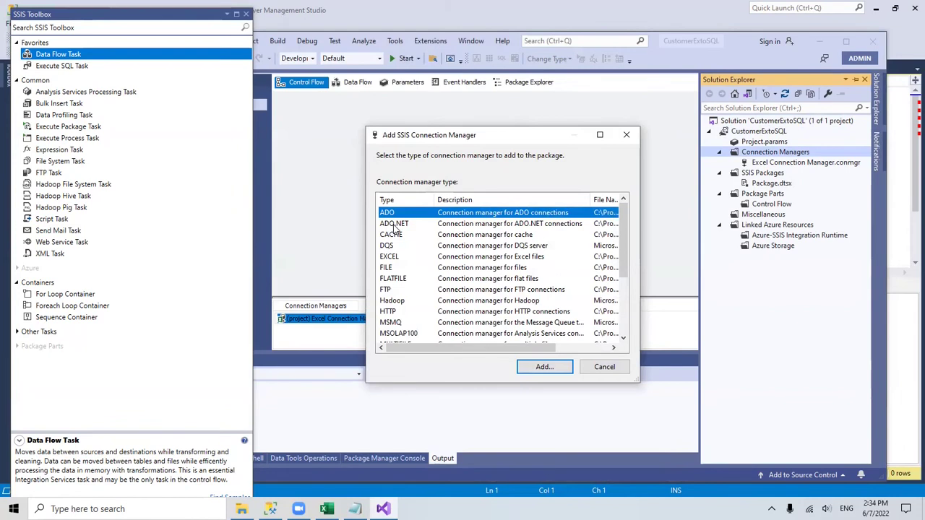
left_click(394, 226)
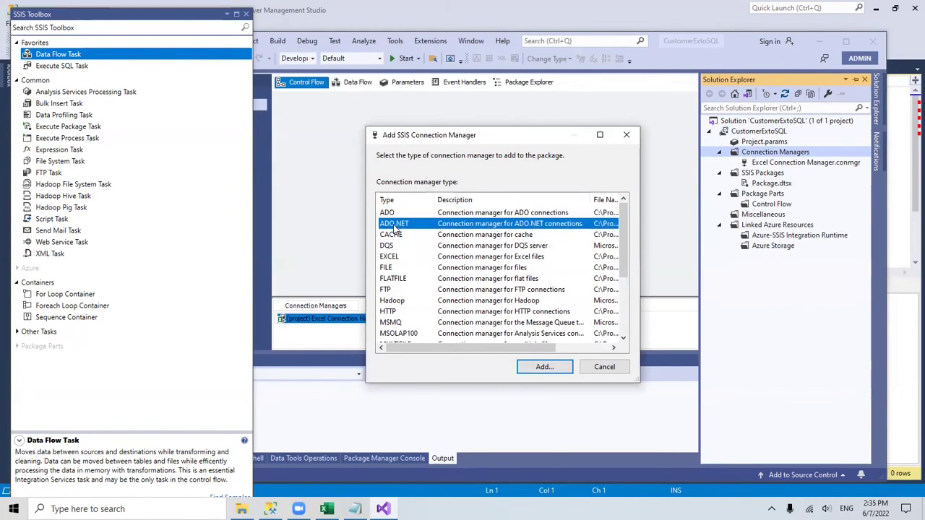
left_click(544, 367)
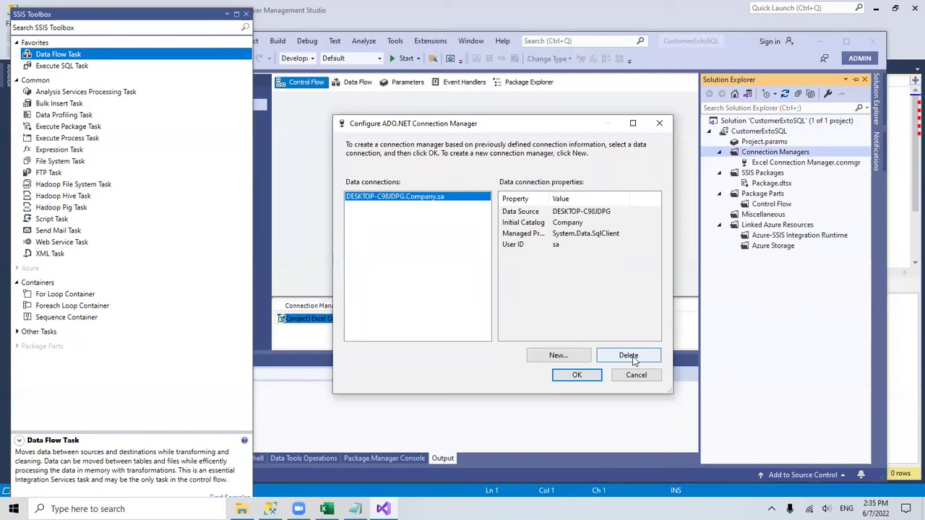
left_click(634, 359)
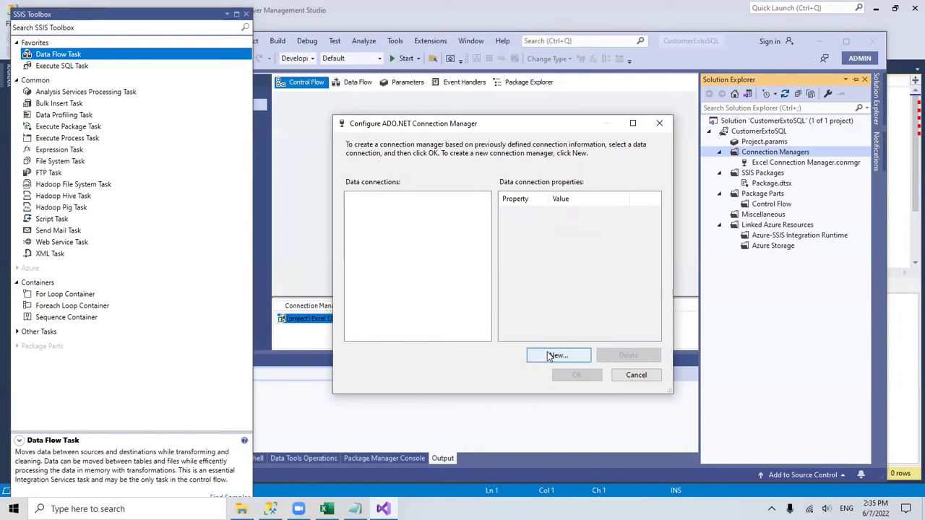
Create a new data connection to server DESKTOP-C98JDPG using SQL Server Authentication with user name sa and the account password.
left_click(558, 355)
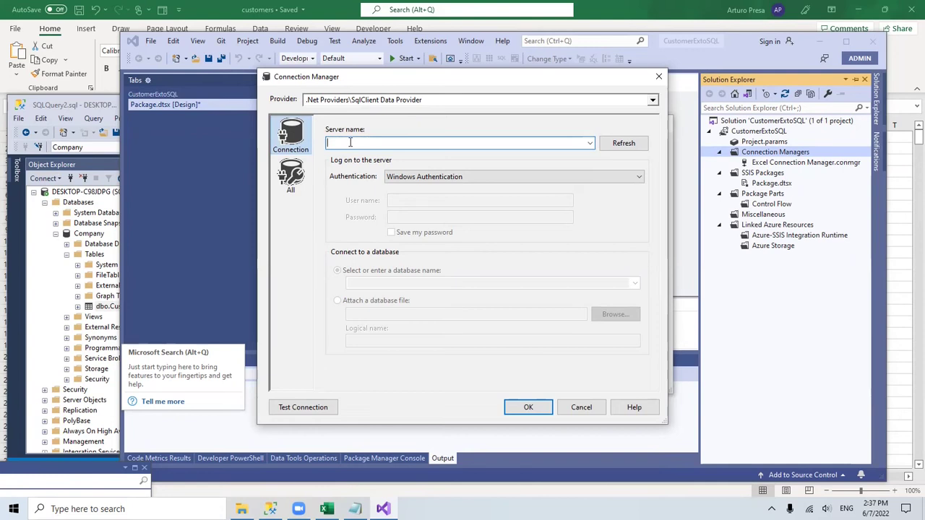
type("DESKTOP-C98J")
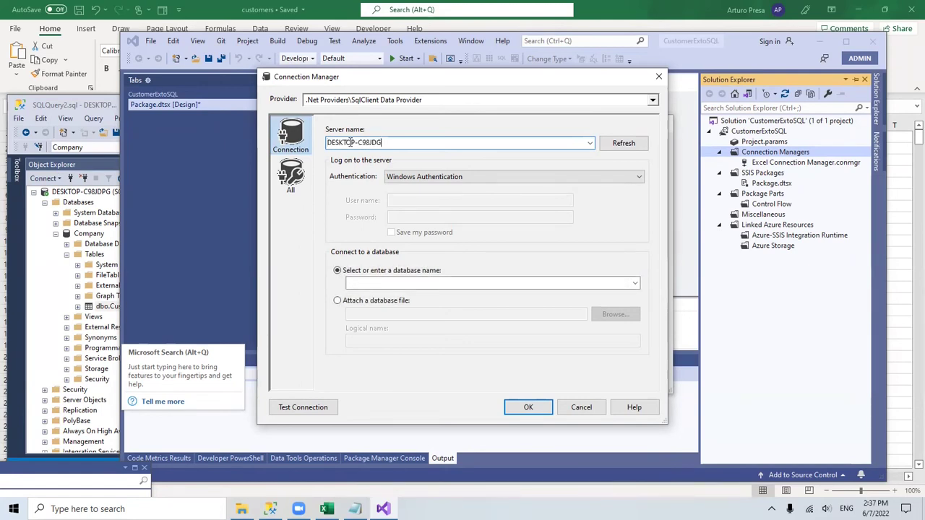
left_click(591, 174)
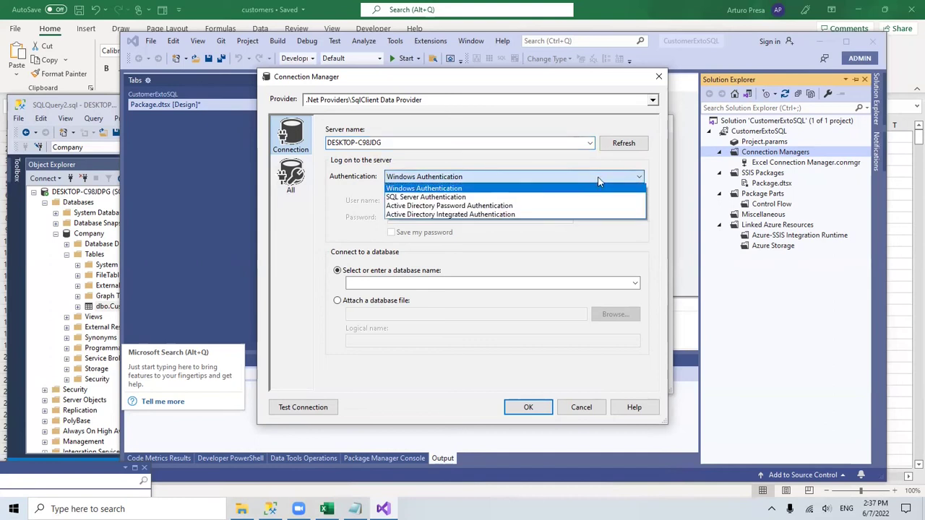
left_click(410, 198)
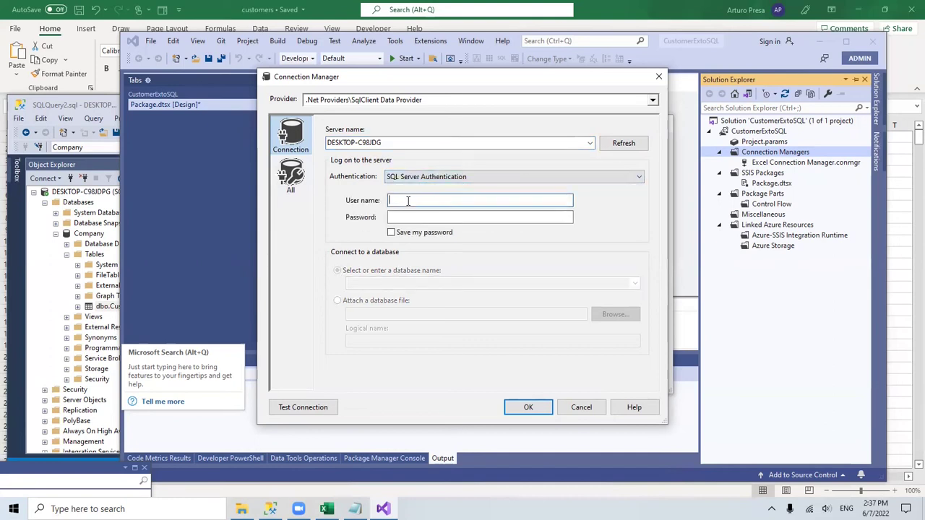
type("sa")
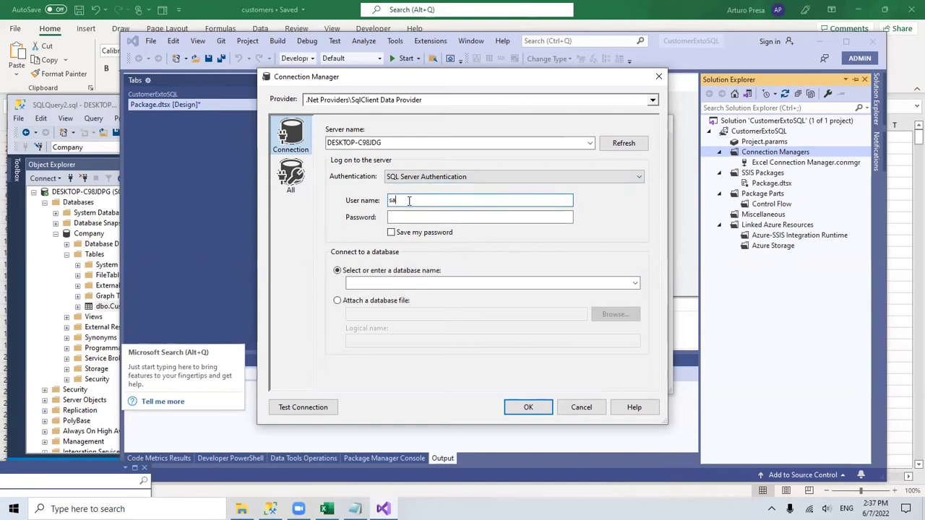
left_click(414, 216)
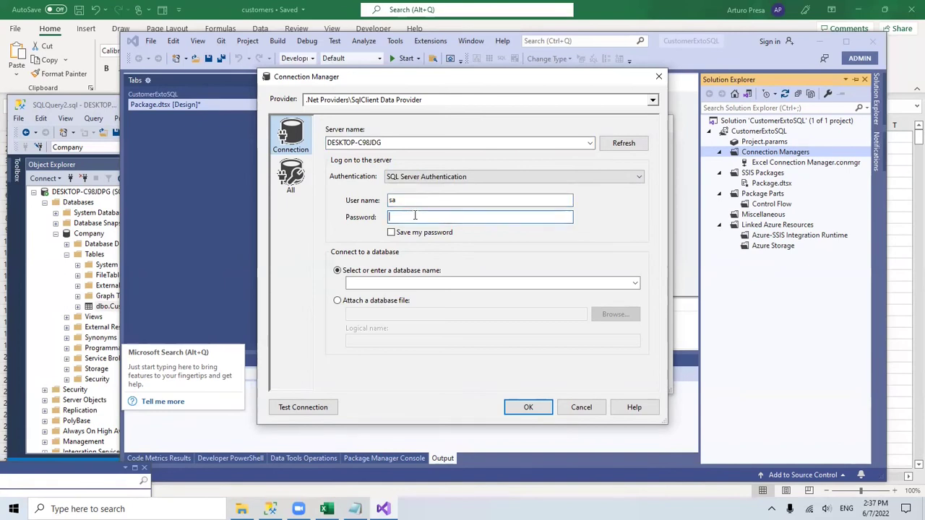
type("••••••••")
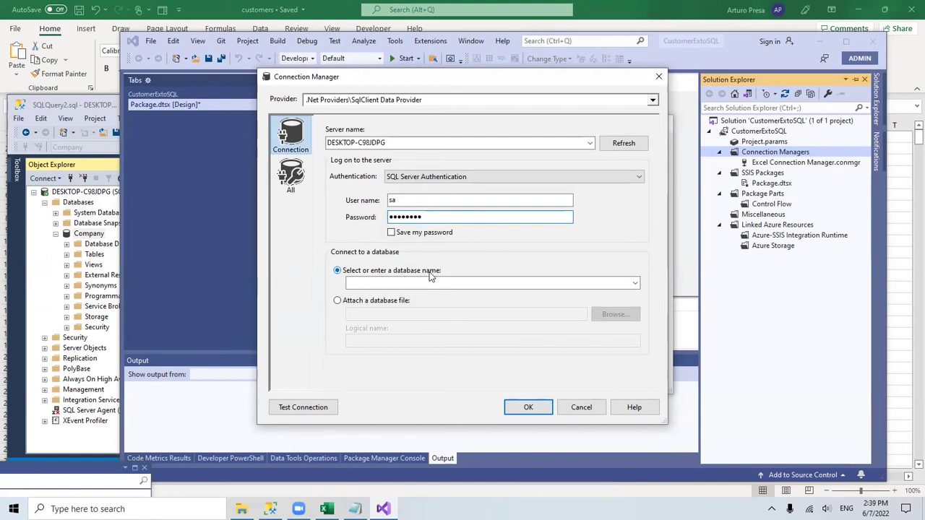
Select the Company database, test the connection, and accept it as the project's ADO.NET connection manager.
left_click(636, 284)
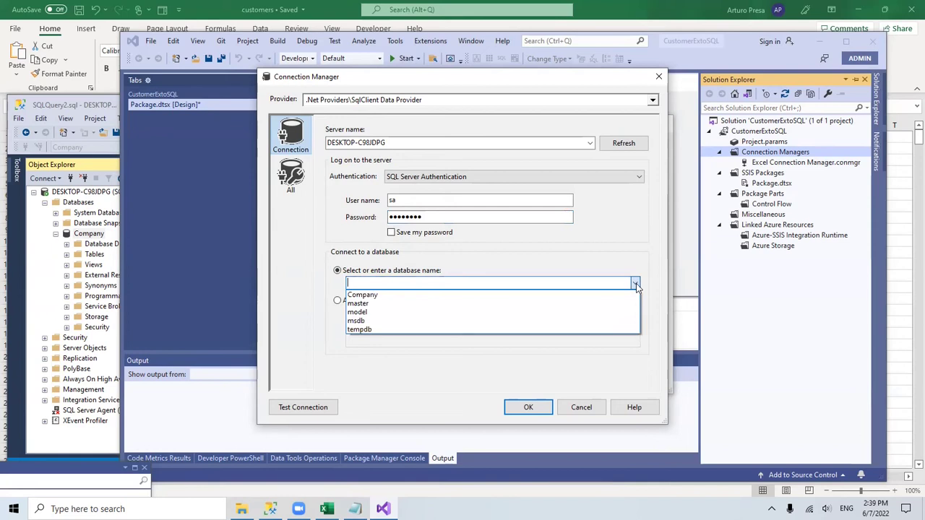
left_click(373, 297)
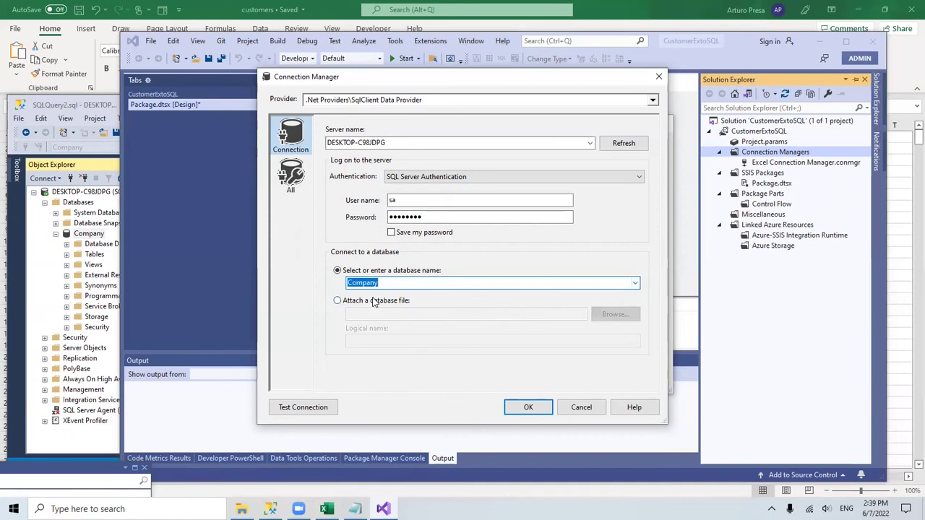
left_click(315, 409)
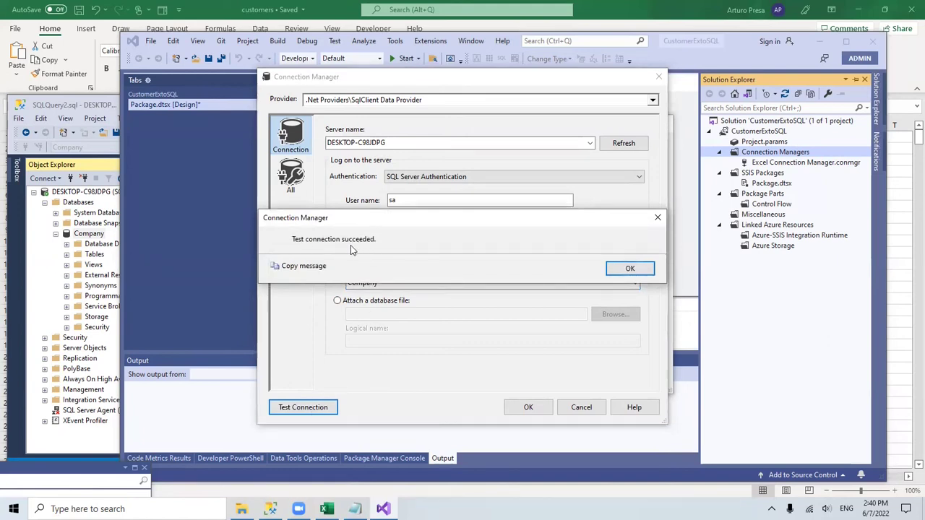
left_click(629, 268)
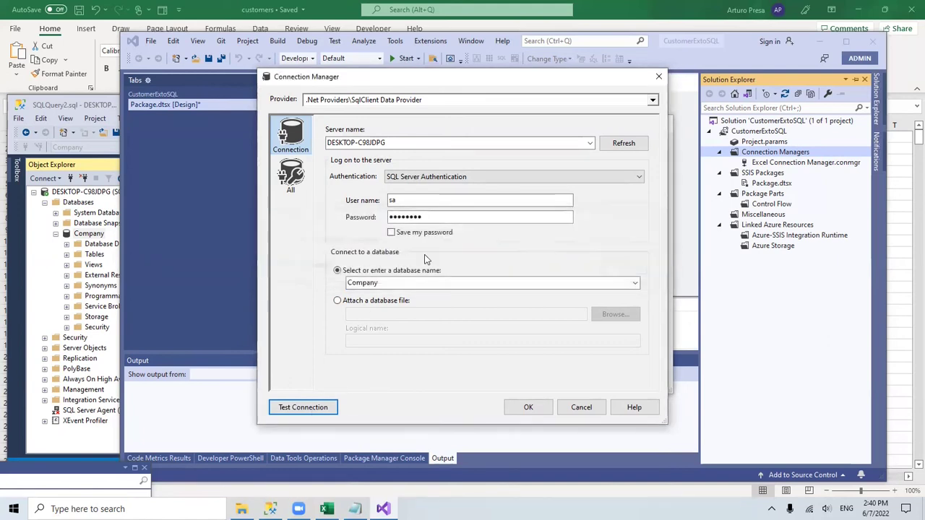
left_click(528, 409)
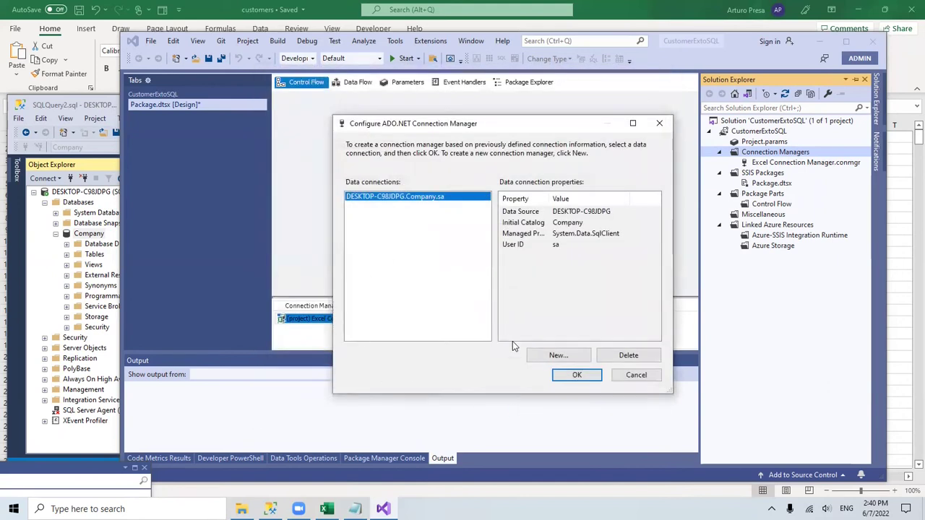
left_click(578, 376)
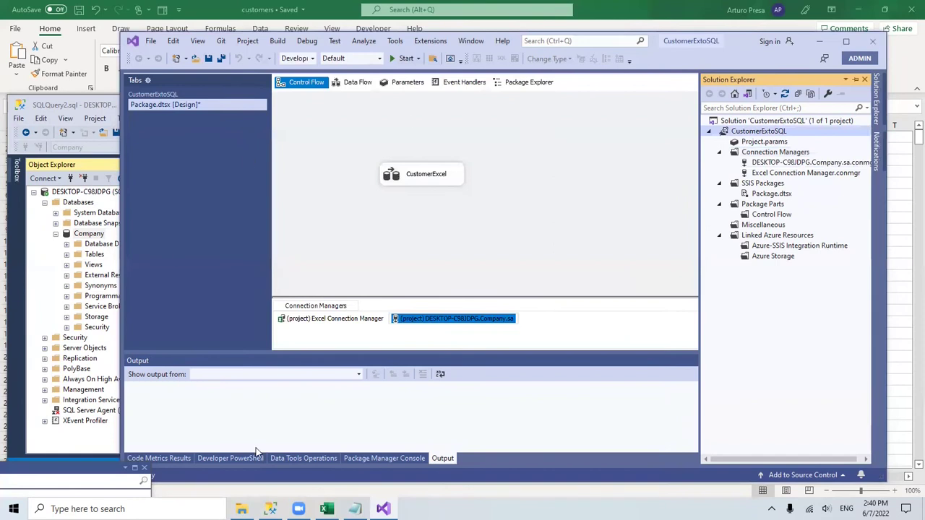
Open the CustomerExcel data flow, add an Excel Source, and position it near the upper middle of the design surface.
left_click(70, 463)
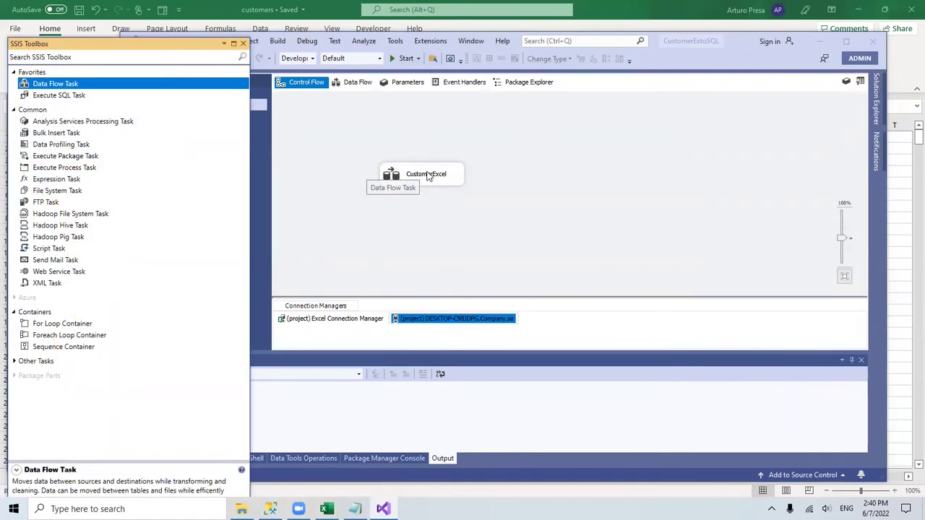
double_click(427, 175)
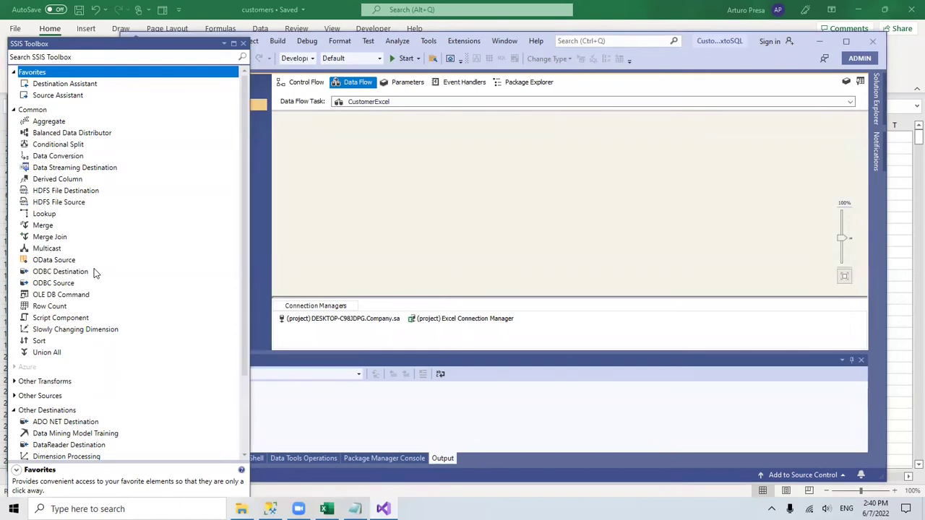
scroll(94, 274, "down", 3)
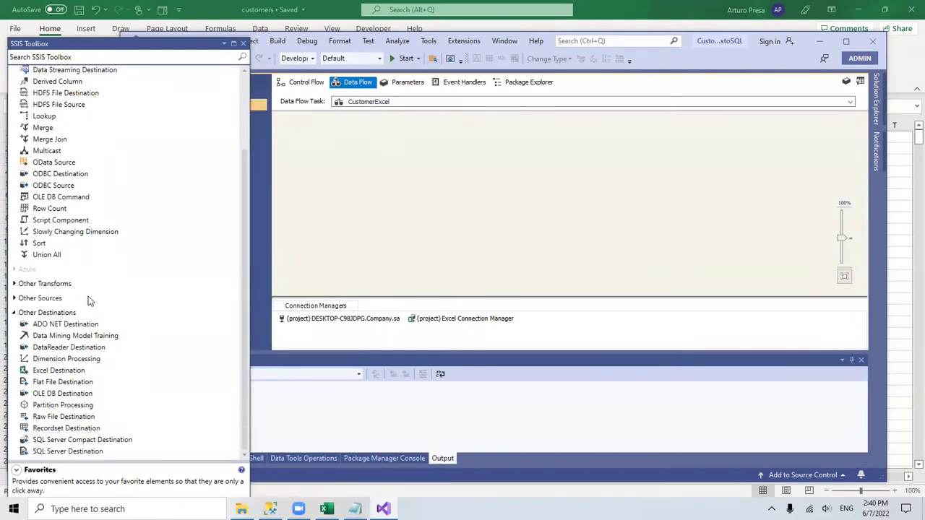
left_click(13, 299)
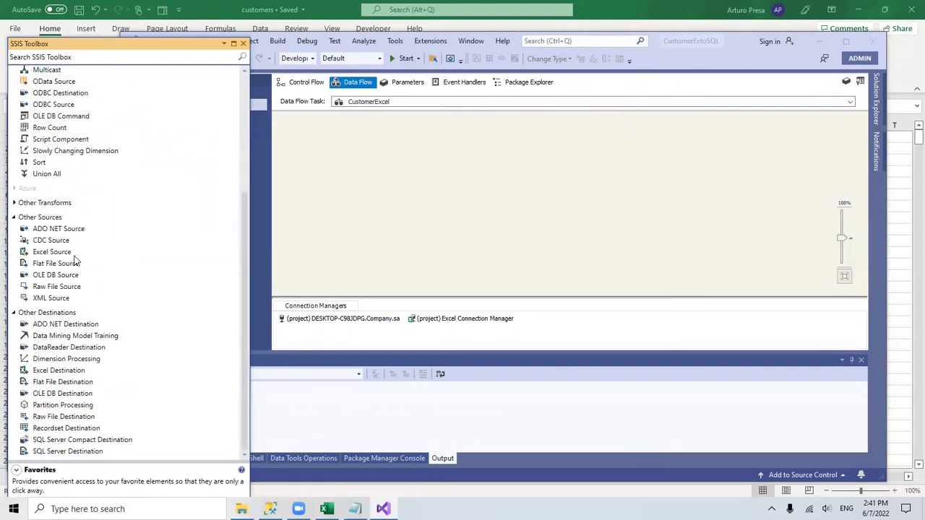
left_click(36, 251)
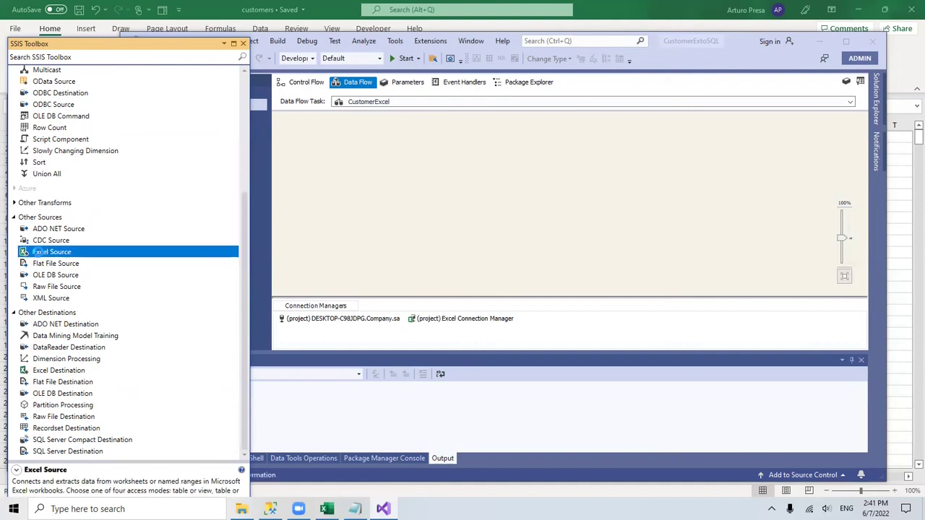
double_click(36, 252)
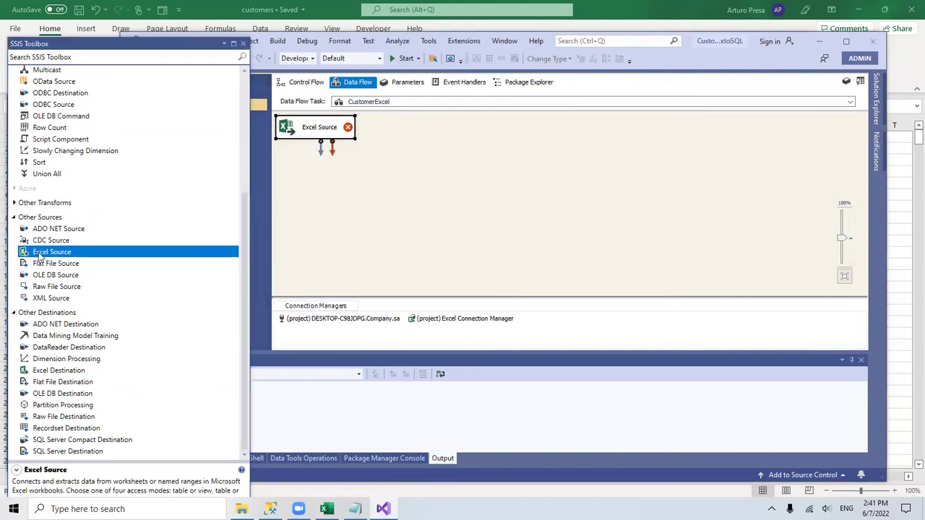
left_click_drag(321, 129, 466, 173)
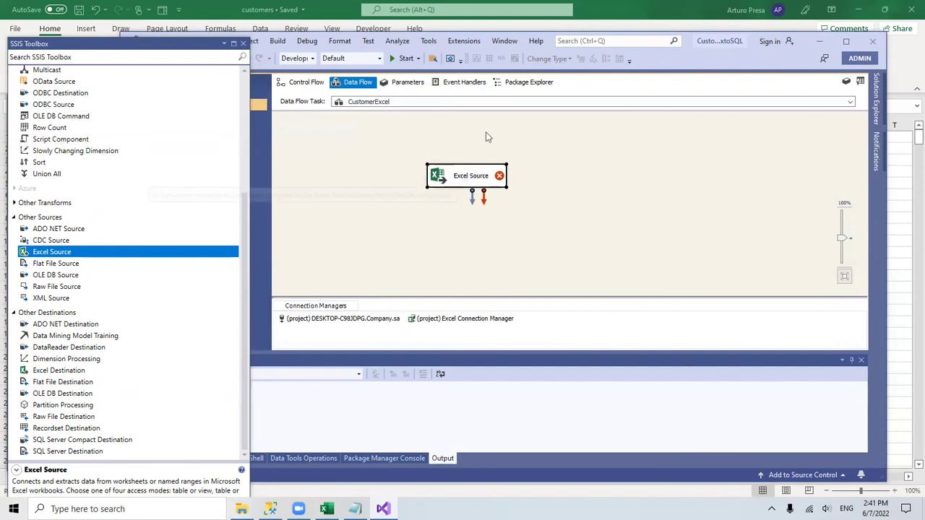
Rename the Excel Source component as CustomerExcel.
right_click(466, 173)
left_click(370, 314)
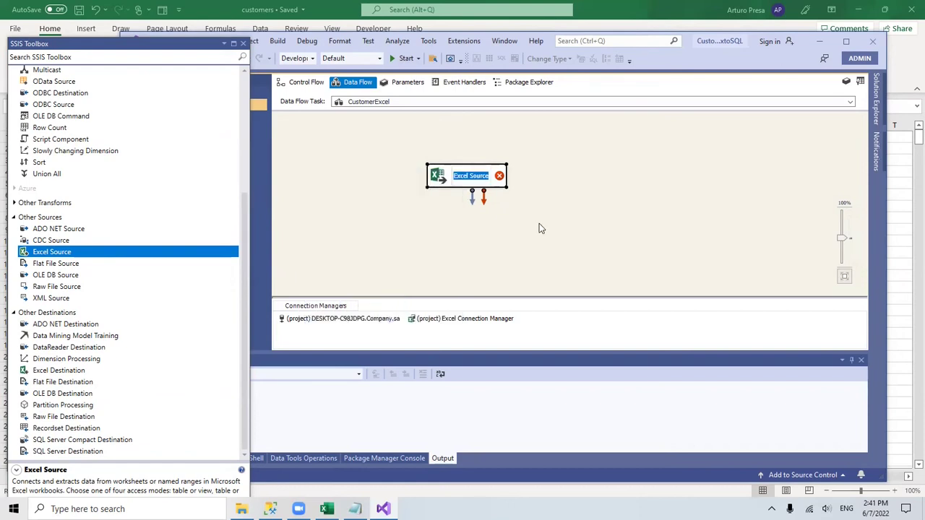
type("Customer")
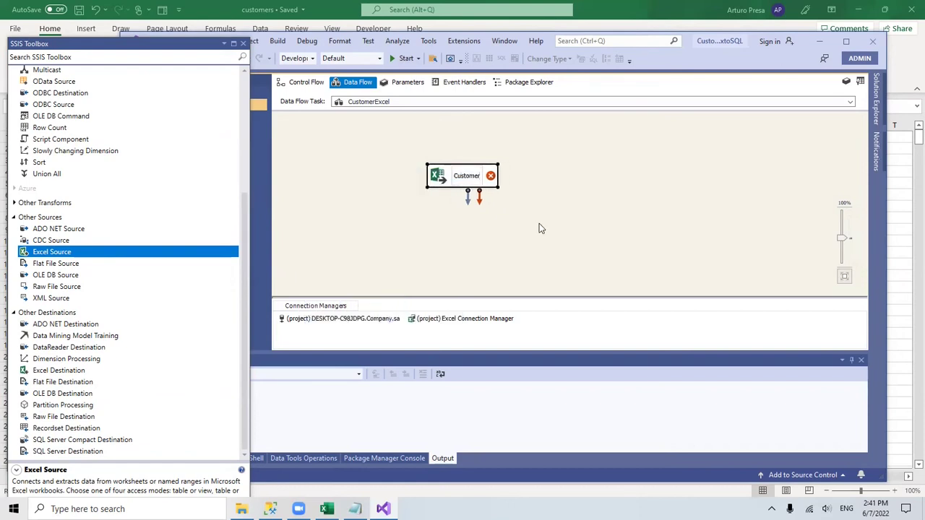
type("Excel")
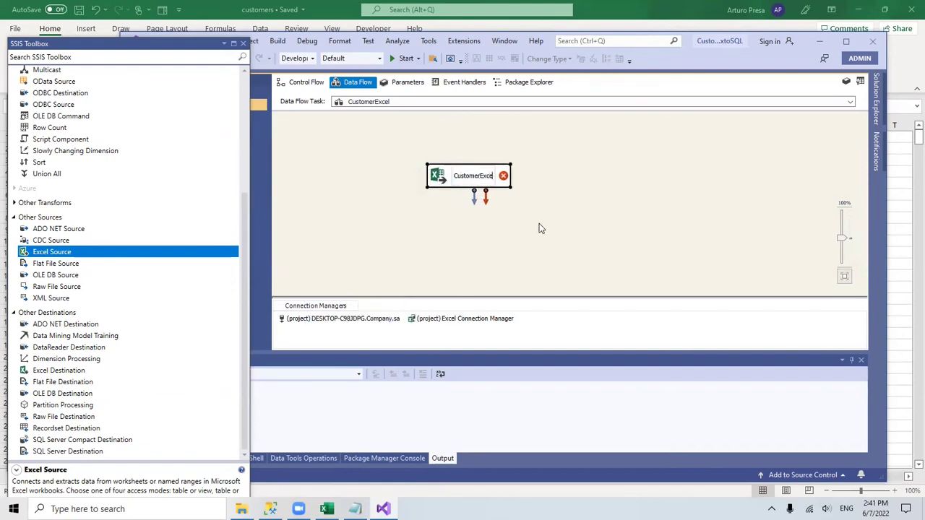
key("Return")
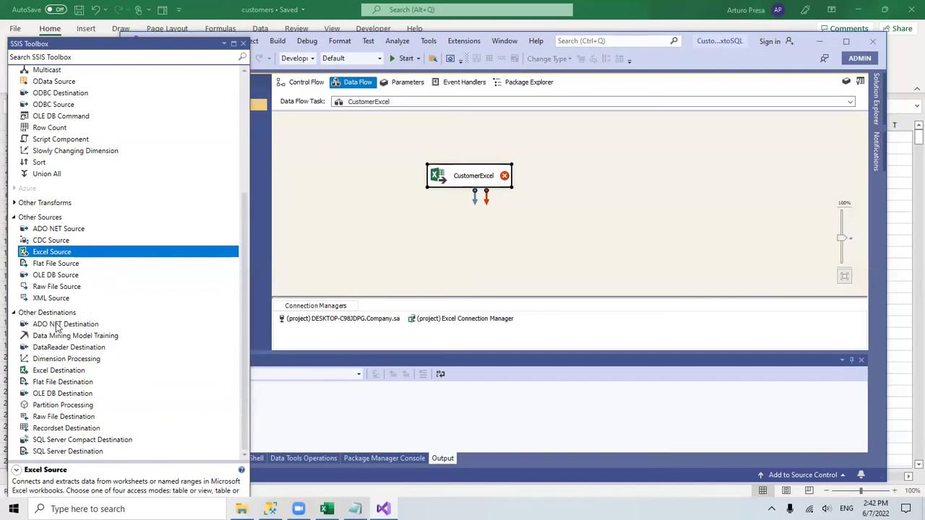
Add an ADO NET Destination below the CustomerExcel source and rename it CustomerSQL.
left_click_drag(56, 326, 483, 240)
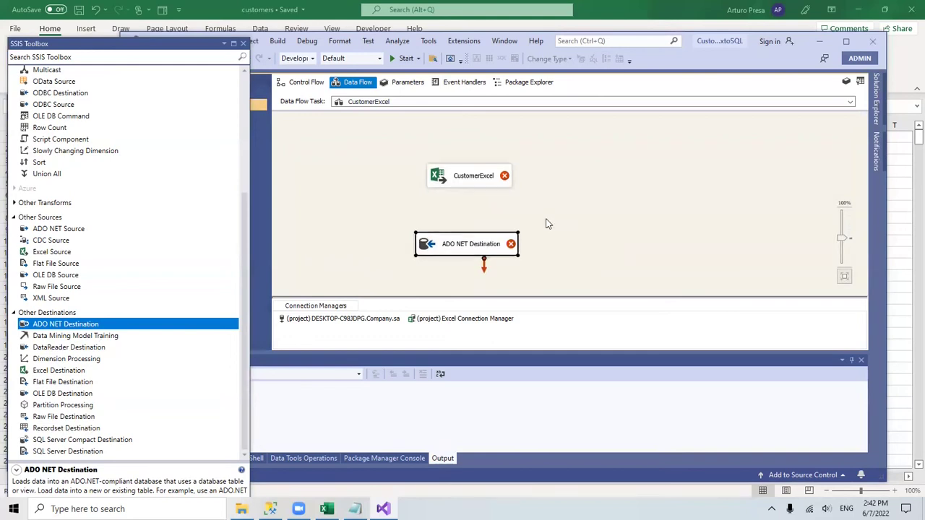
right_click(458, 251)
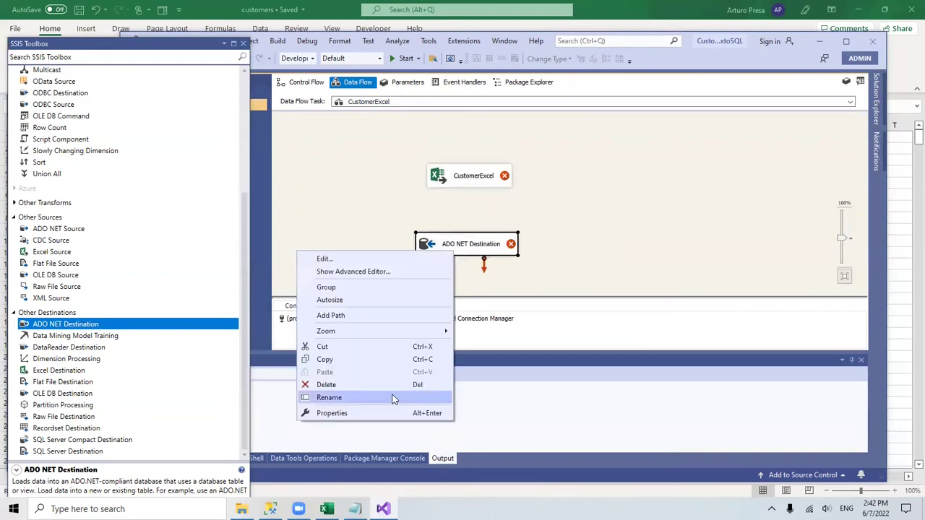
left_click(390, 396)
type("Cus")
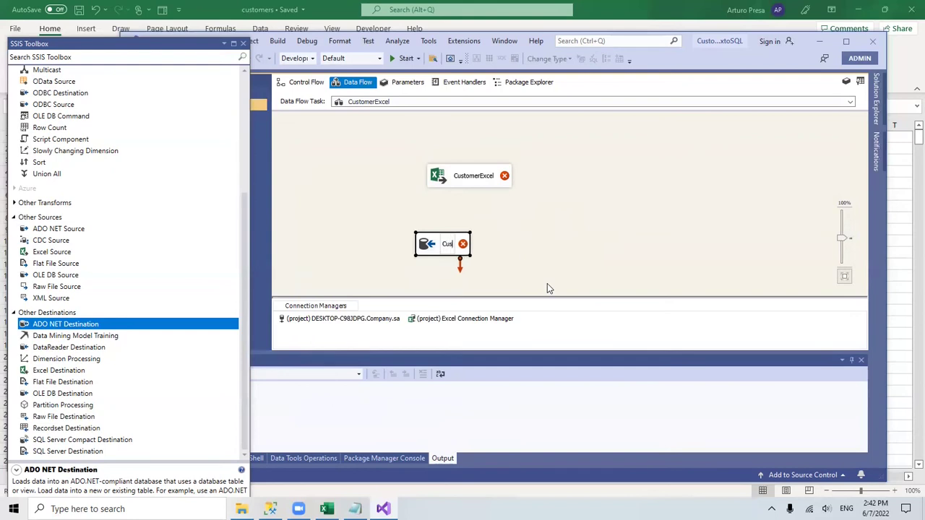
type("tomer")
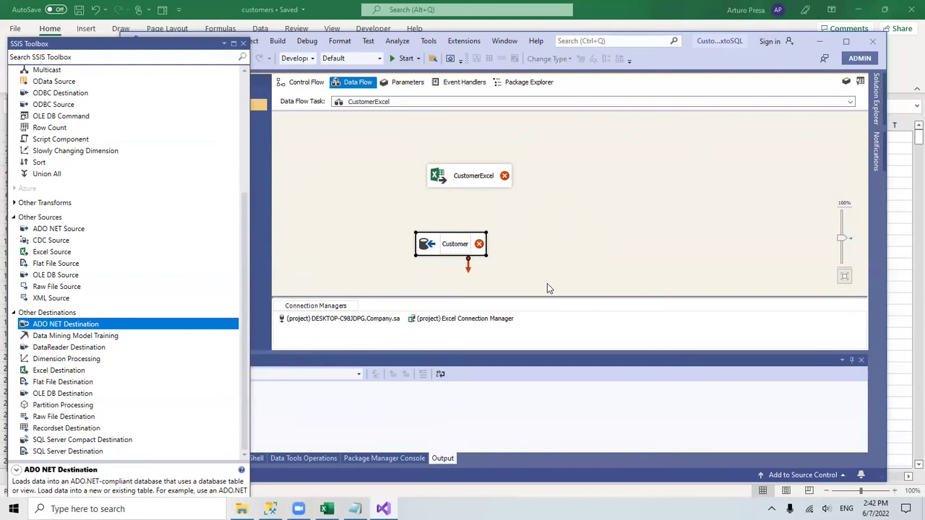
type("SQL")
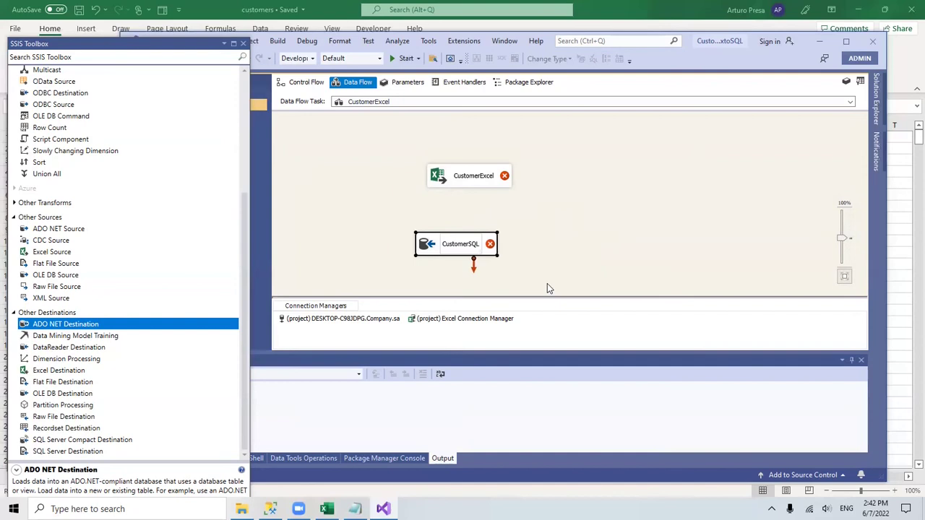
Edit the CustomerExcel source and create a new Excel connection manager for it that points to the customers workbook.
left_click(461, 178)
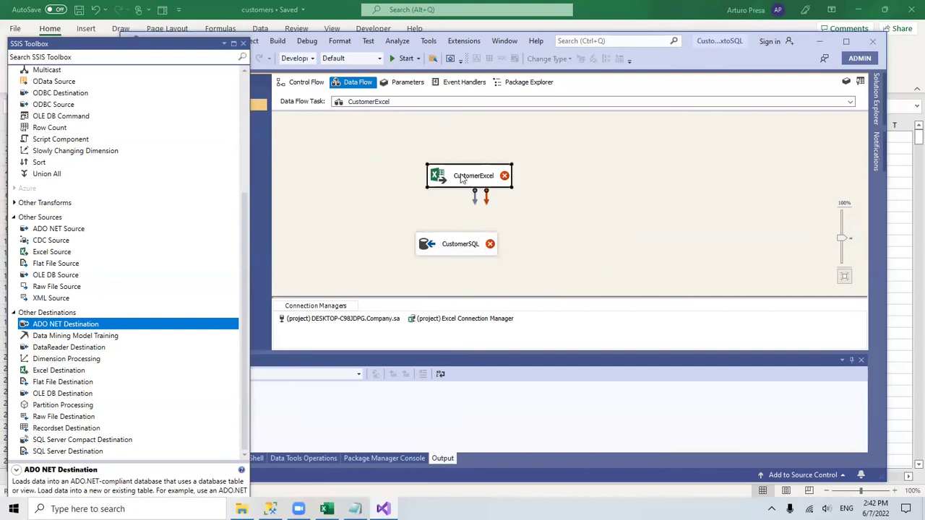
double_click(462, 179)
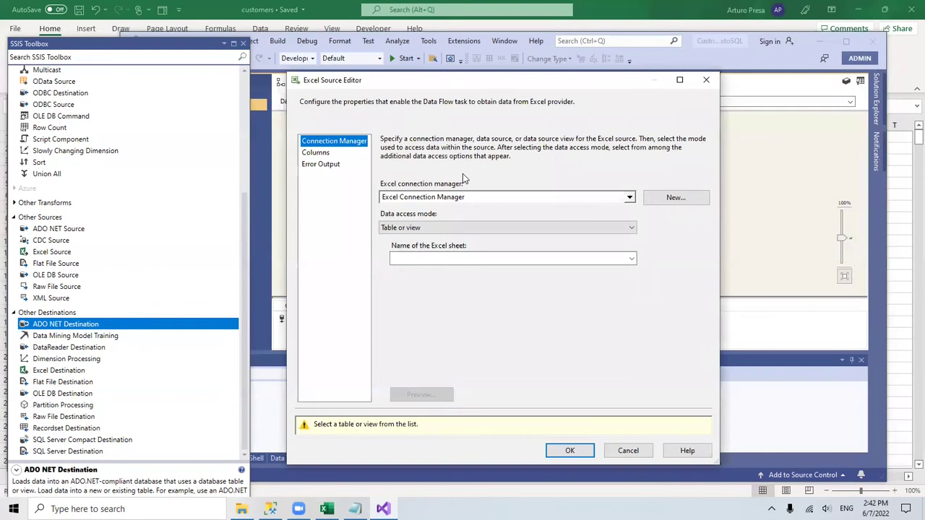
left_click(676, 198)
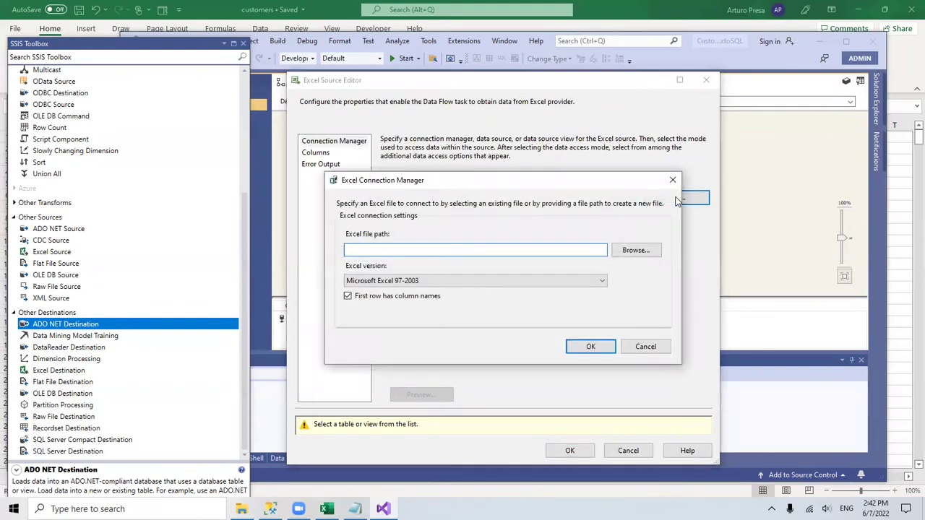
left_click(635, 251)
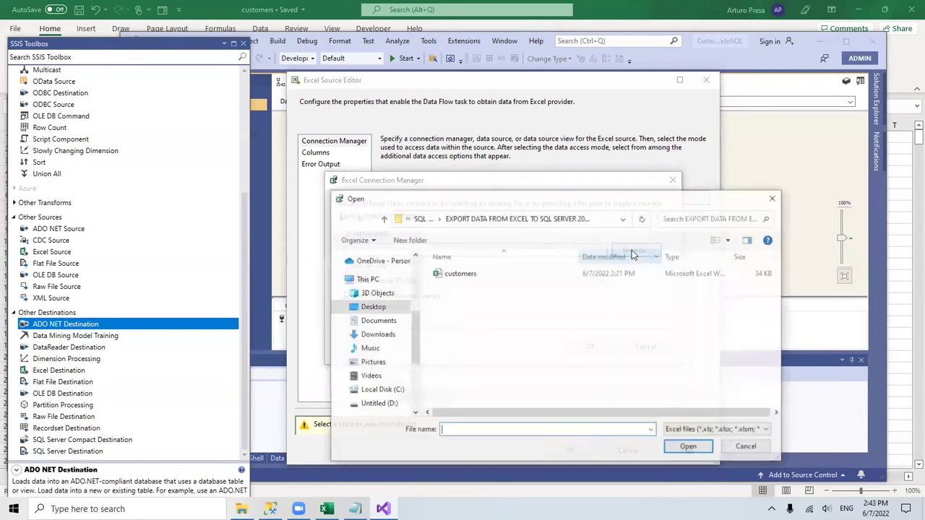
left_click(454, 274)
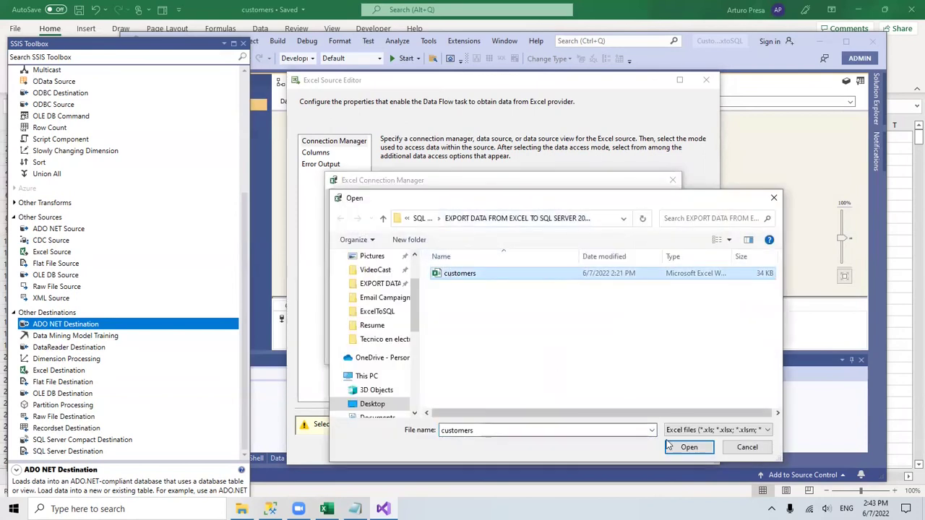
left_click(689, 449)
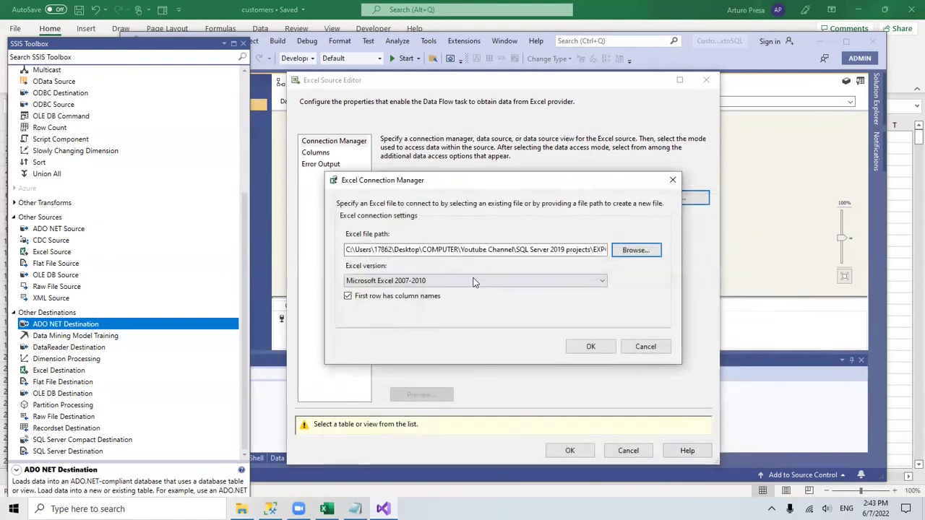
left_click(590, 347)
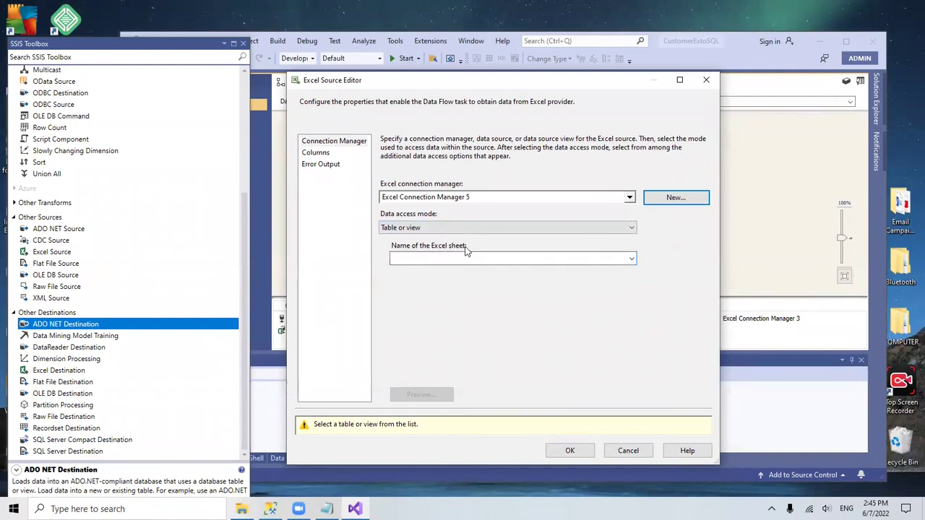
Set customers$ as the source's Excel sheet and display its external columns, enlarging the column list to show them all.
left_click(632, 260)
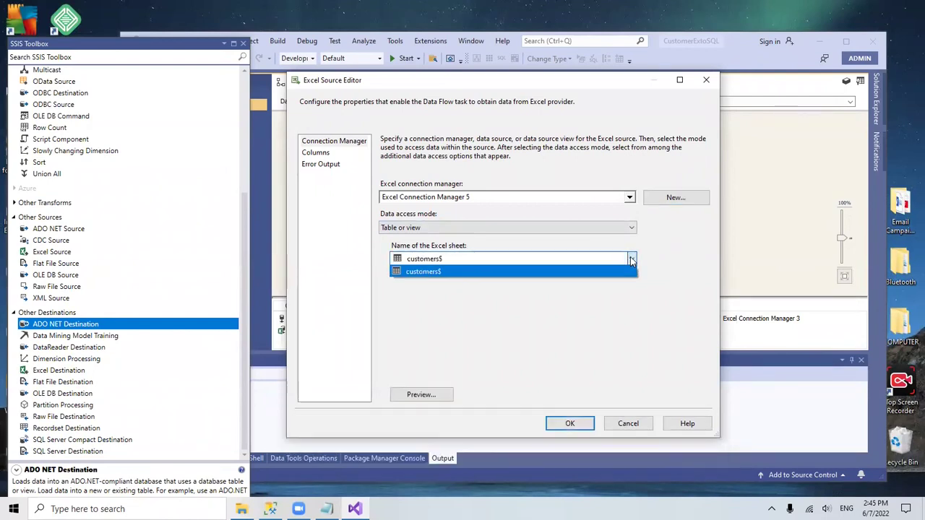
left_click(432, 272)
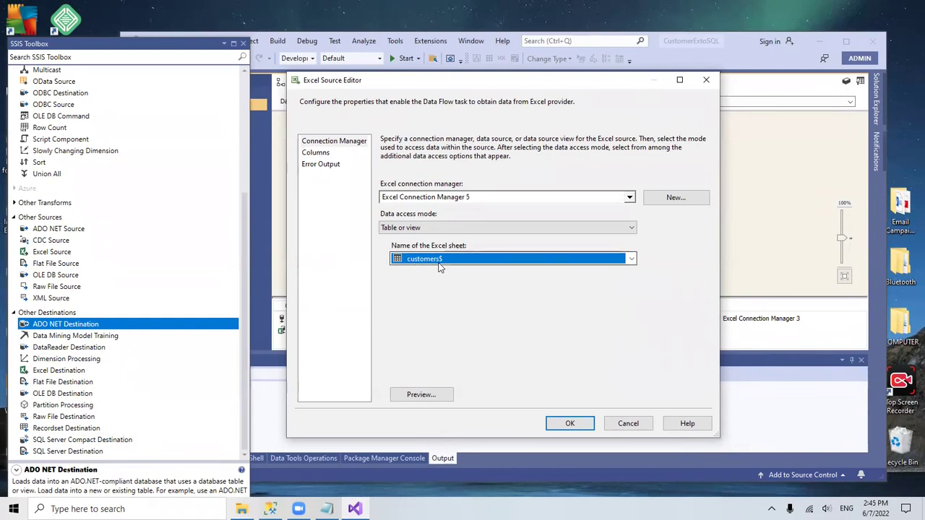
left_click(315, 155)
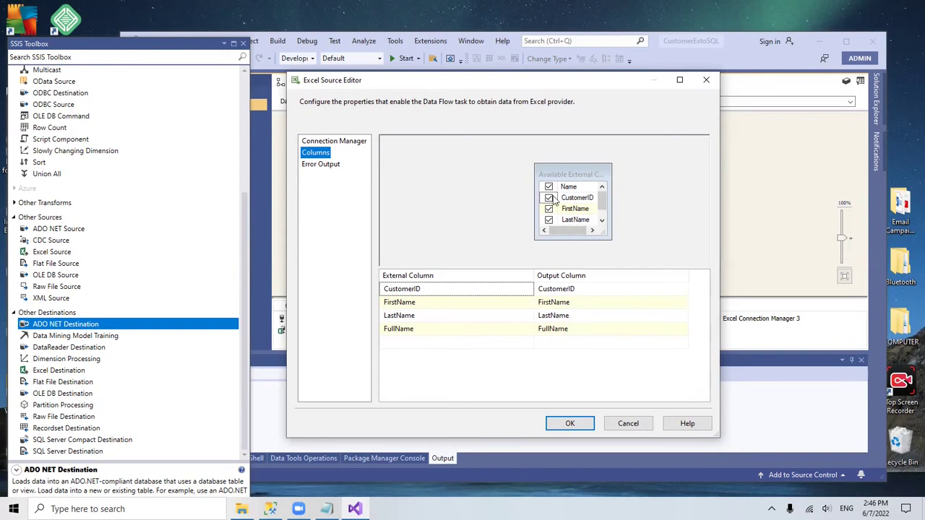
left_click_drag(607, 236, 656, 255)
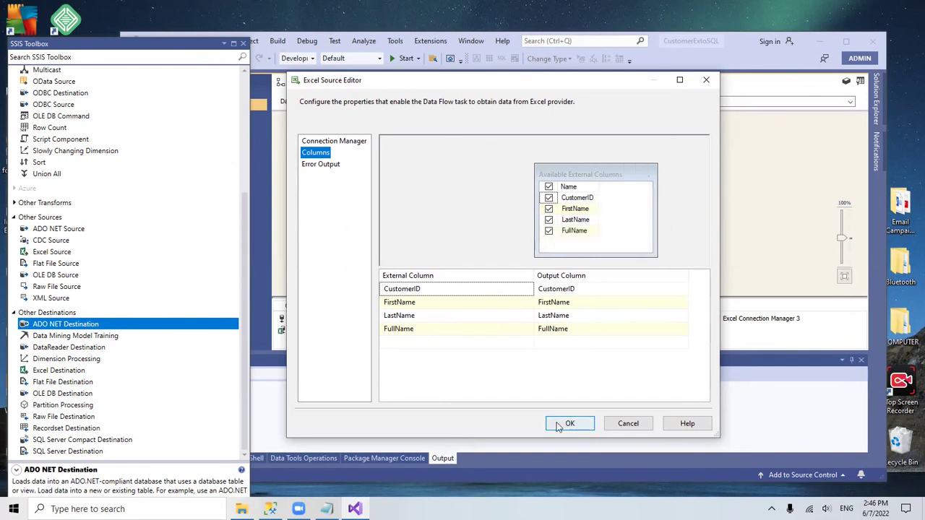
Preview the customers$ sheet's data and accept the Excel source settings.
left_click(317, 143)
left_click(421, 395)
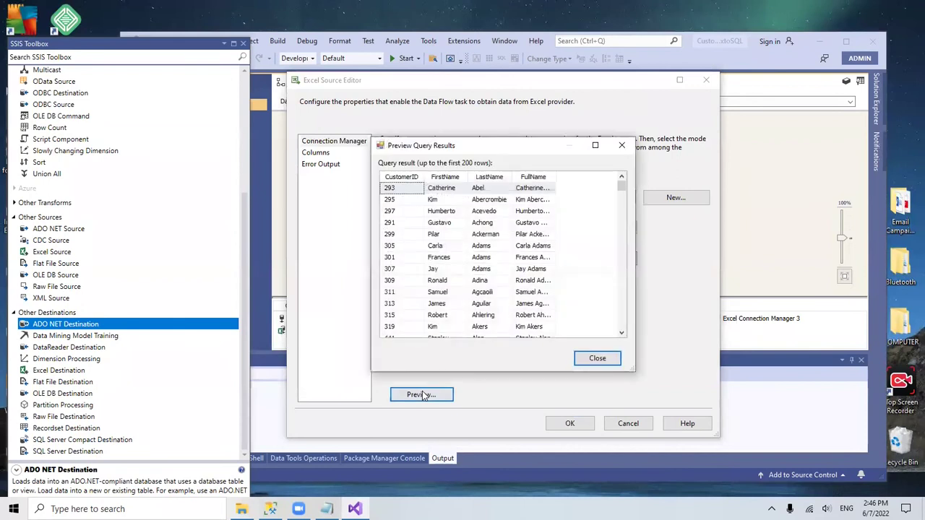
left_click(597, 359)
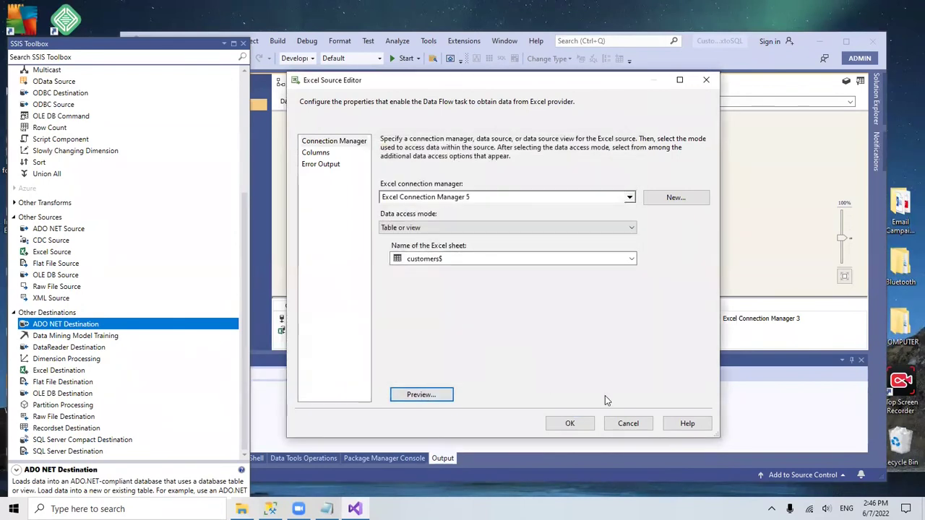
left_click(569, 423)
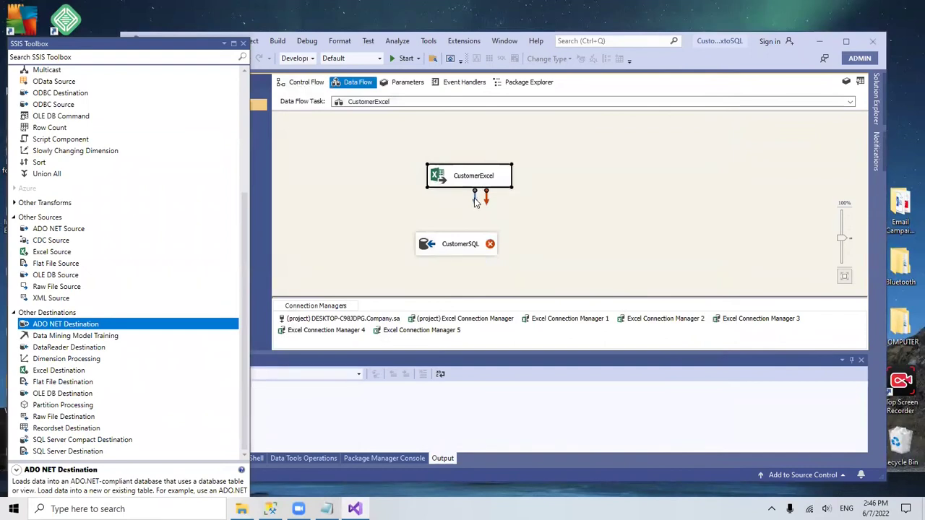
Connect CustomerExcel's regular data output to CustomerSQL and set "dbo"."Customer" as the destination table.
left_click_drag(474, 202, 468, 244)
left_click_drag(469, 245, 468, 244)
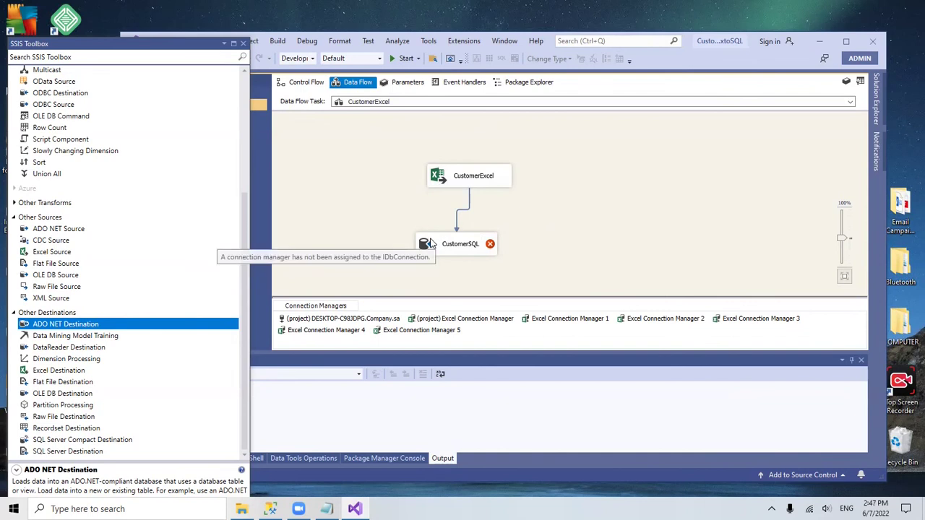
double_click(431, 244)
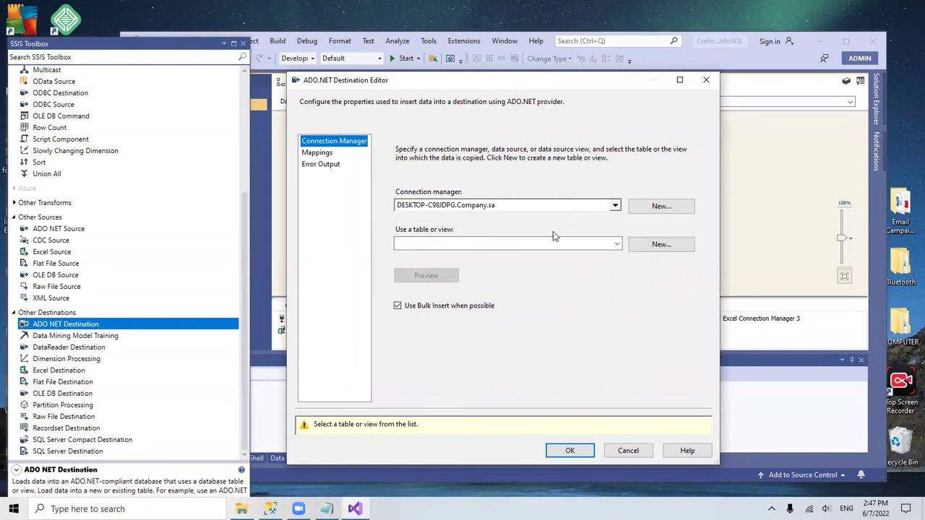
left_click(618, 244)
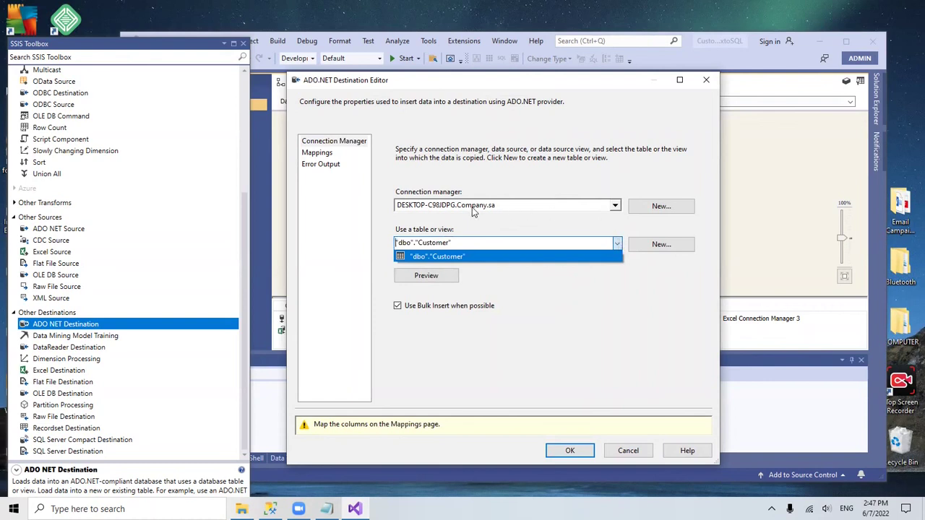
left_click(469, 258)
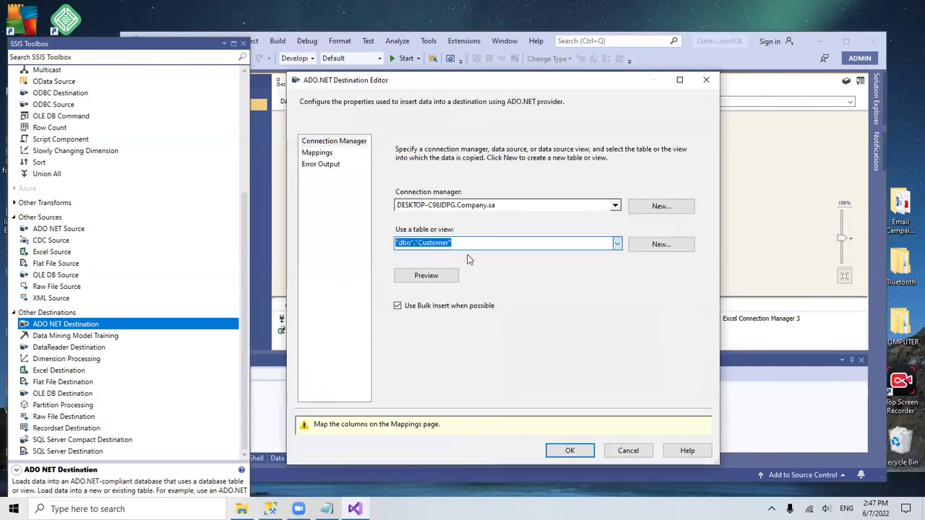
Preview the destination Customer table, review the input-to-destination column mappings, and accept the ADO.NET destination settings.
left_click(426, 277)
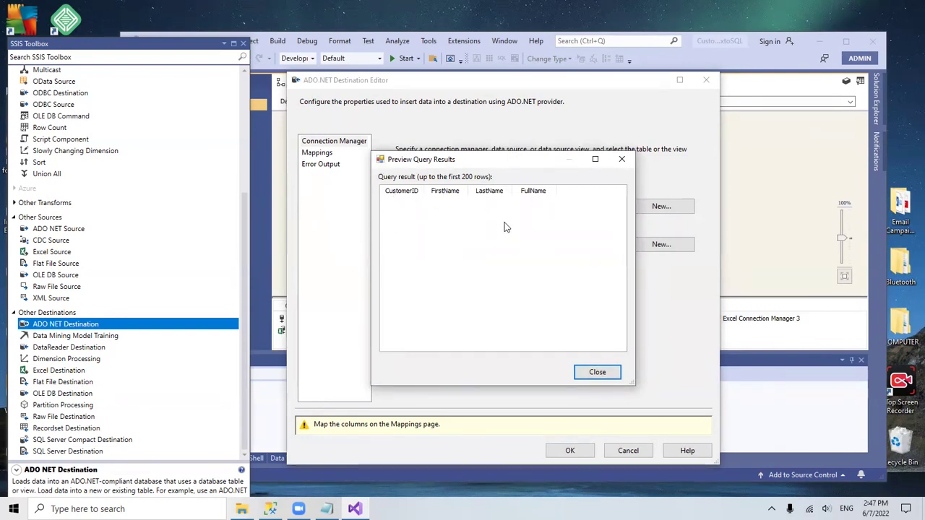
left_click(597, 373)
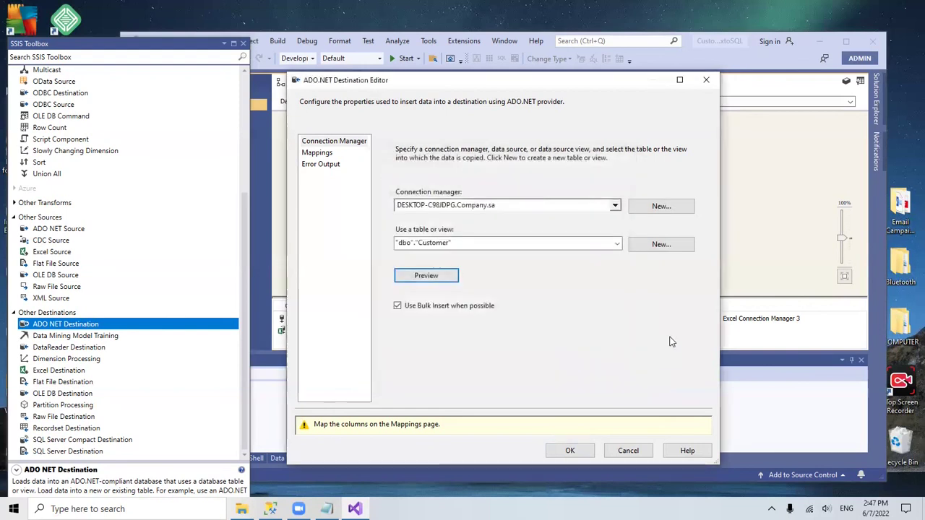
left_click(313, 153)
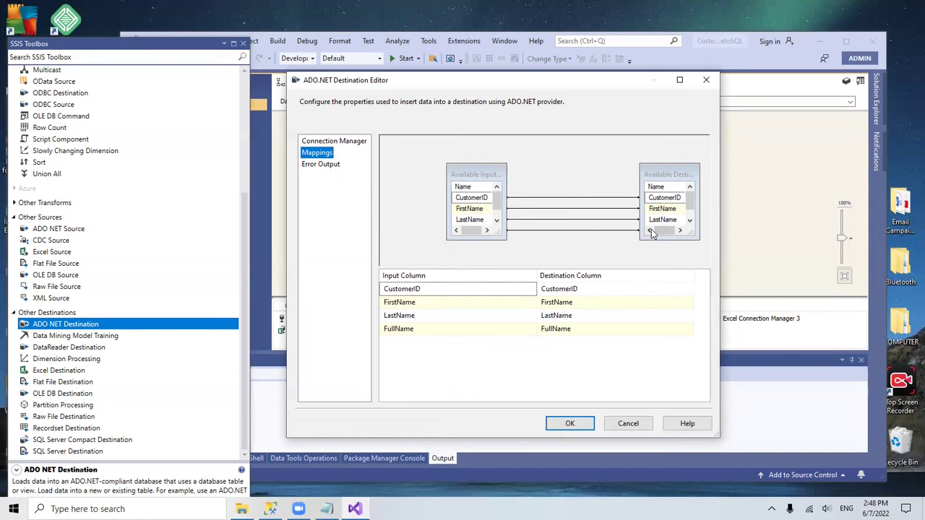
left_click(571, 424)
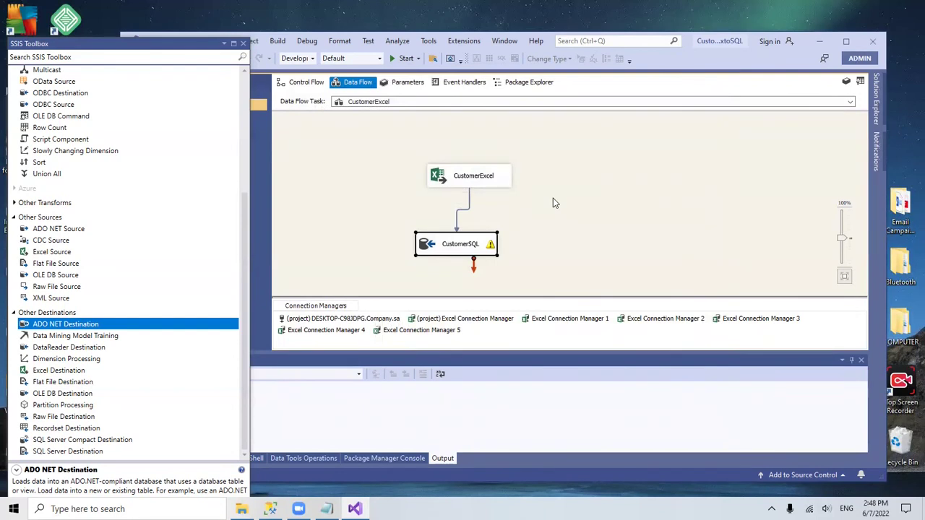
Return to the control flow, run the package in the maximized window, and open the CustomerExcel data flow to inspect its execution.
left_click(301, 82)
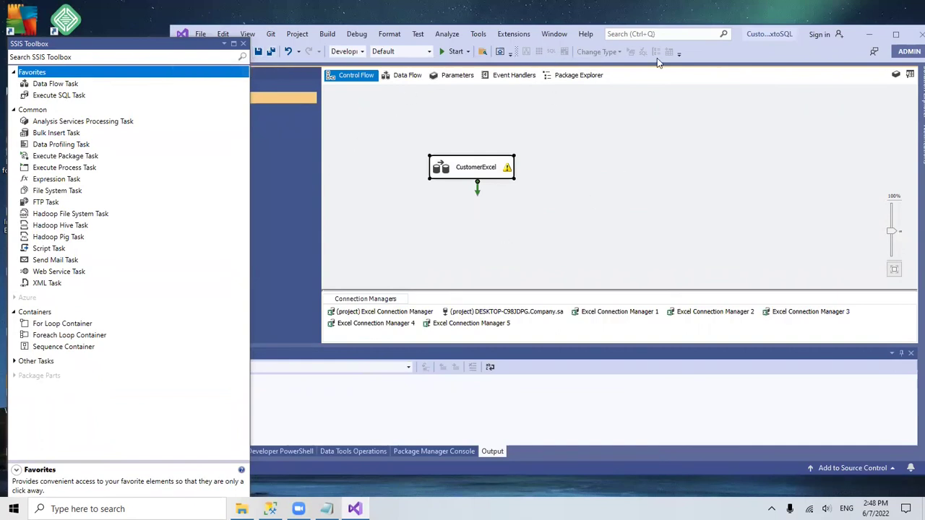
left_click(896, 34)
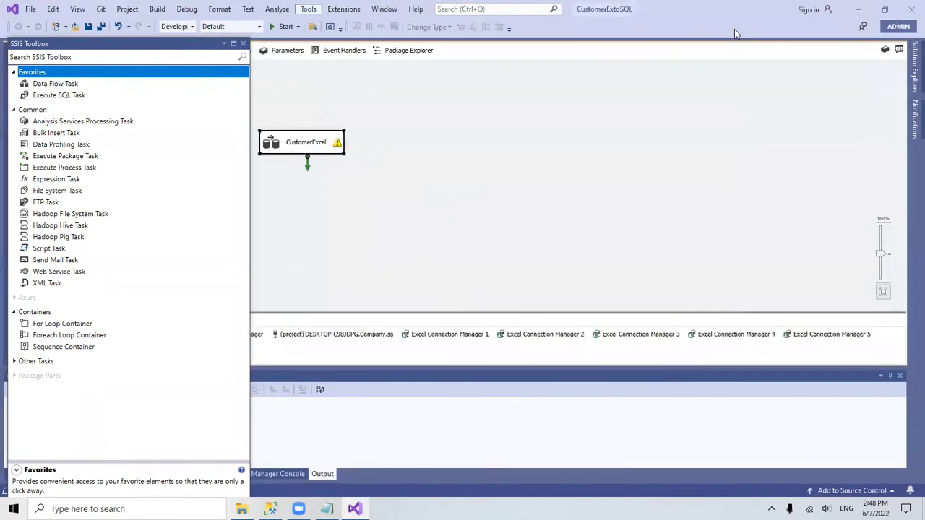
key("F5")
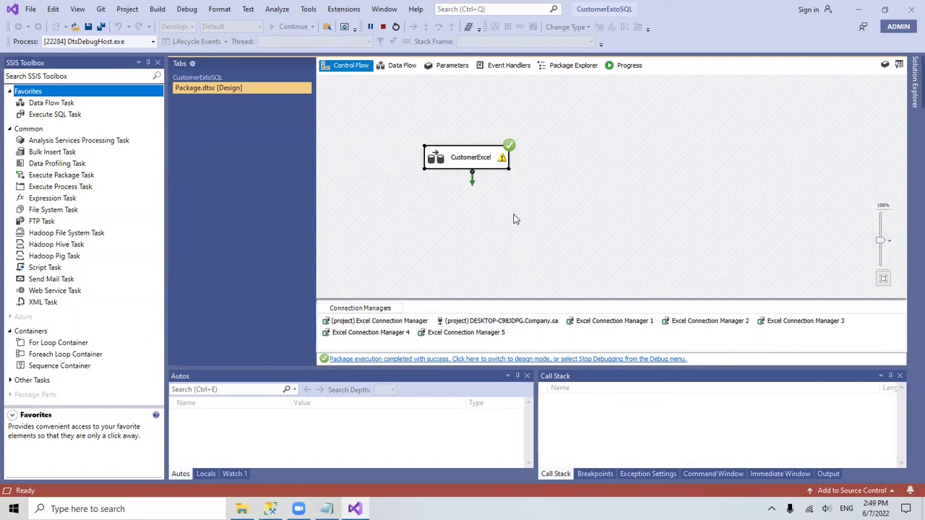
double_click(505, 160)
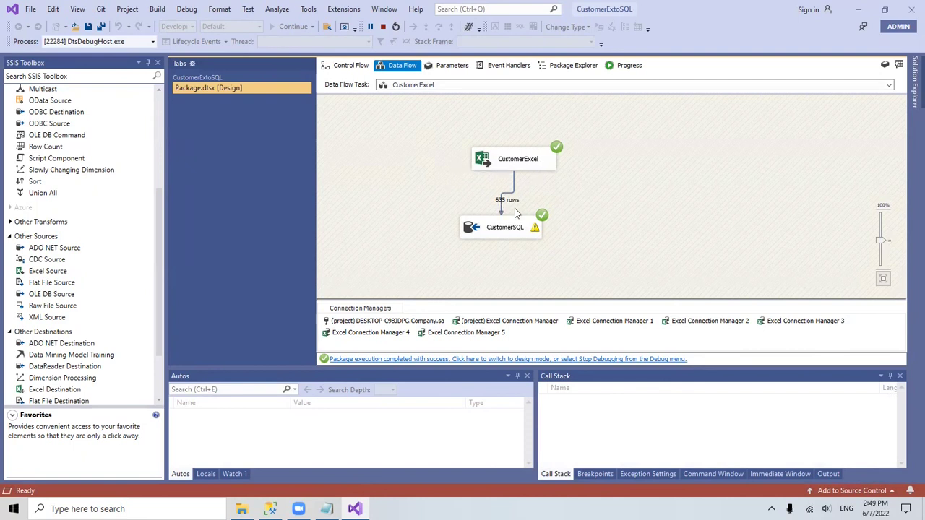
Switch to SQL Server Management Studio in a maximized window and refresh the Company database.
mouse_move(490, 236)
left_click(270, 509)
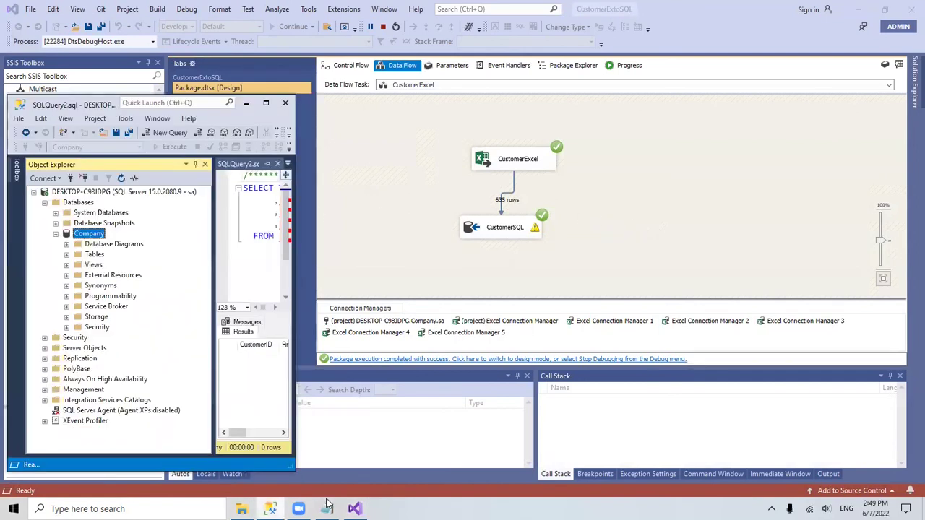
left_click(266, 104)
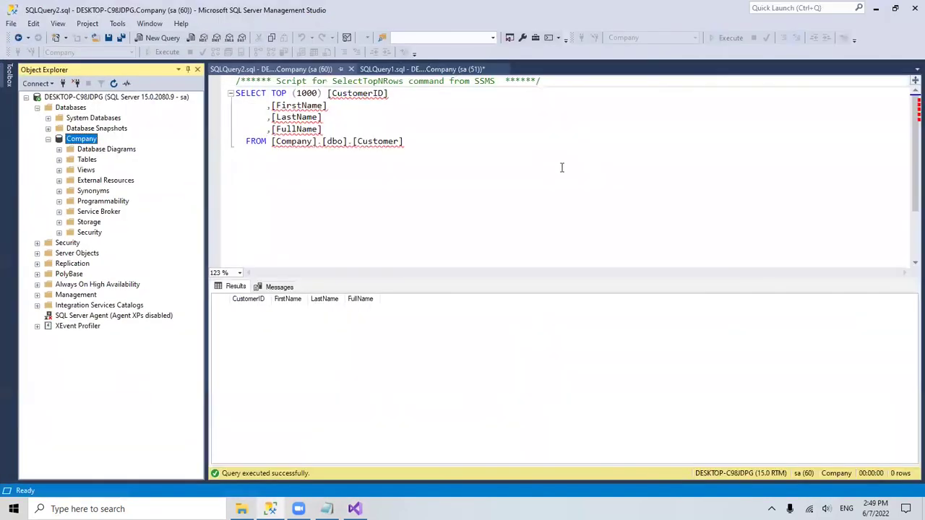
right_click(71, 137)
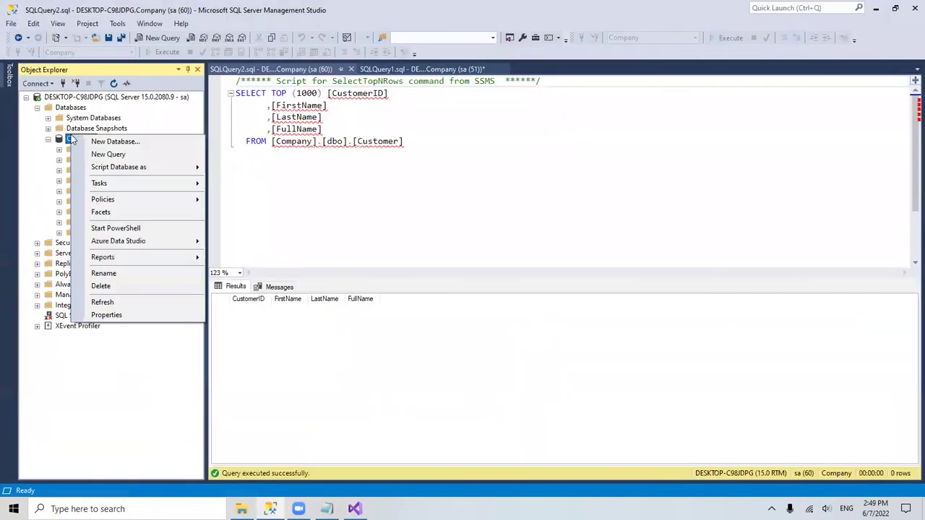
left_click(103, 303)
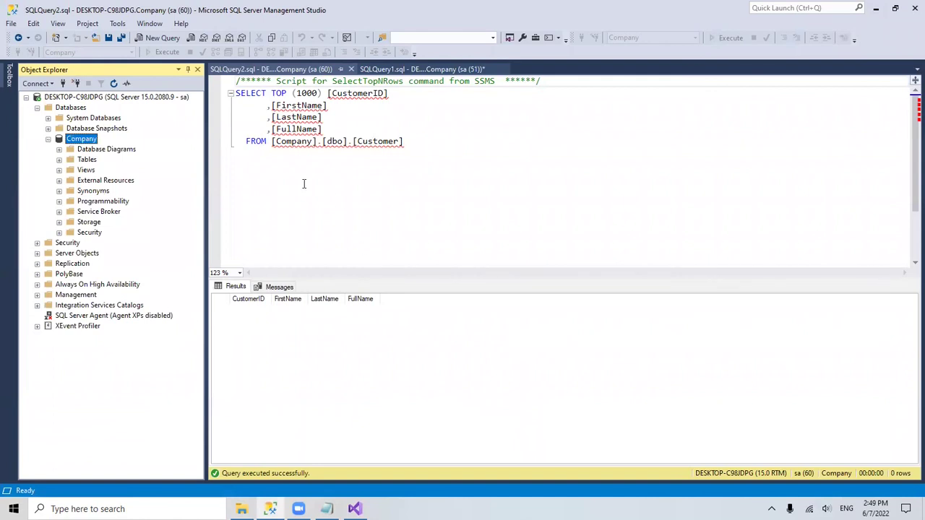
Expand the Company database's tables and select the top 1000 rows of dbo.Customer to check the loaded data.
left_click(59, 162)
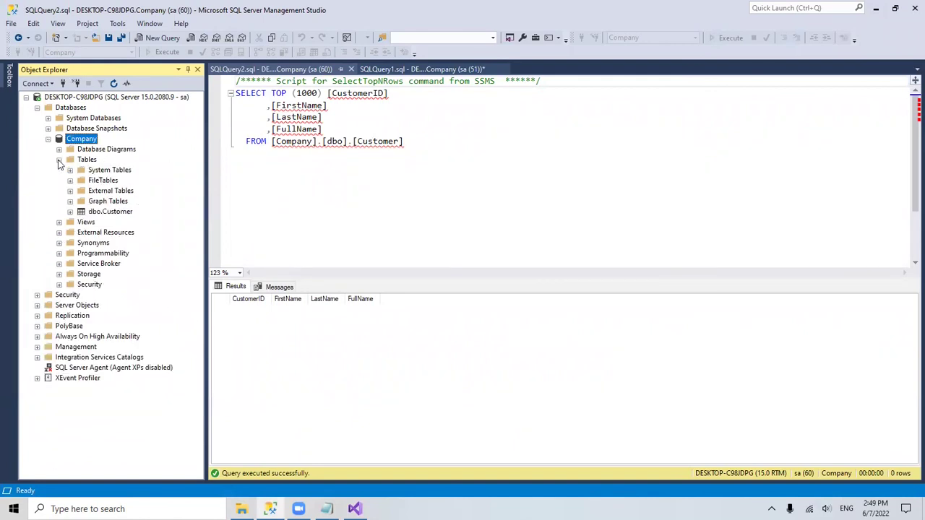
right_click(114, 214)
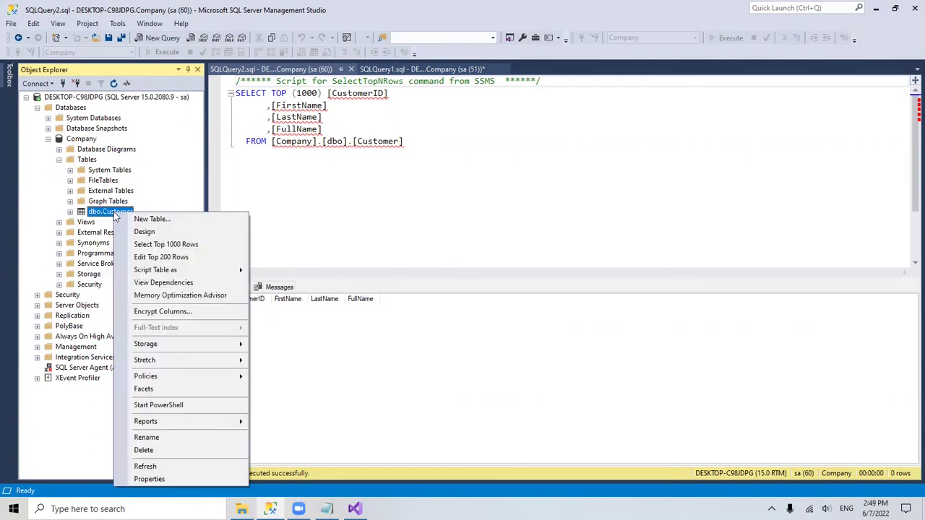
left_click(194, 245)
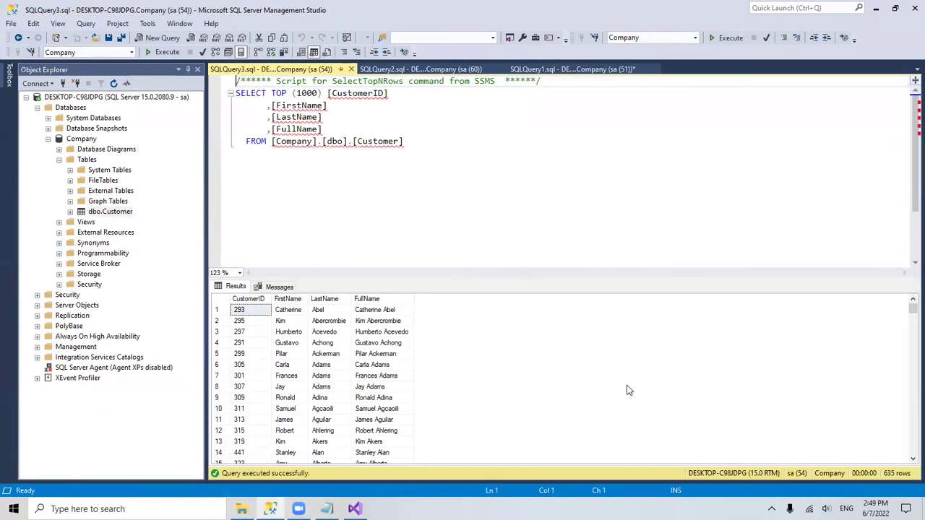